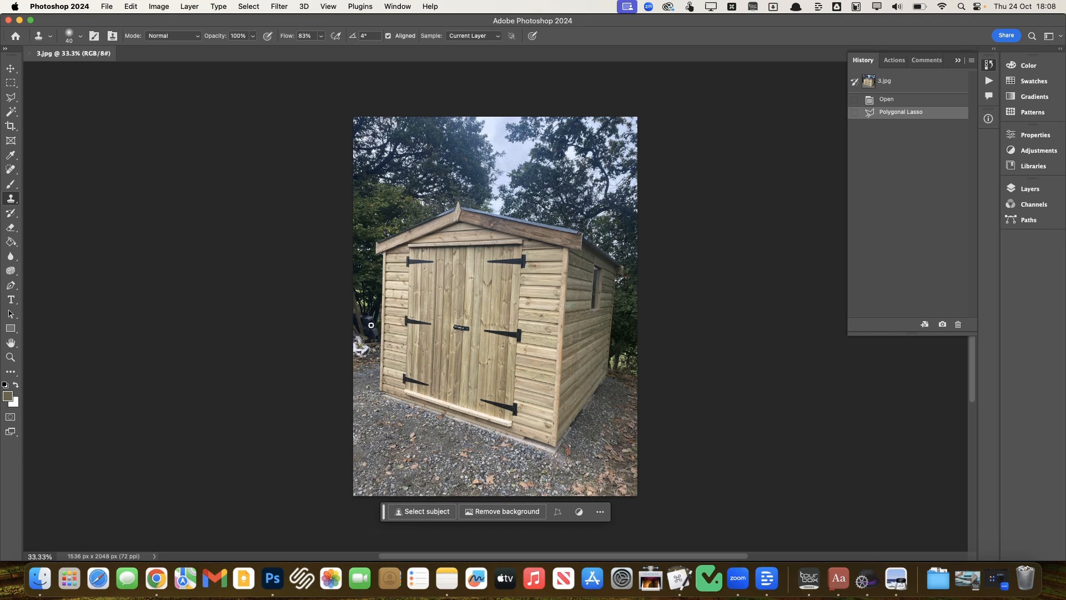
# Step: Remove the white debris and clutter beside the shed's left wall with the Spot Healing Brush
pyautogui.press('j')
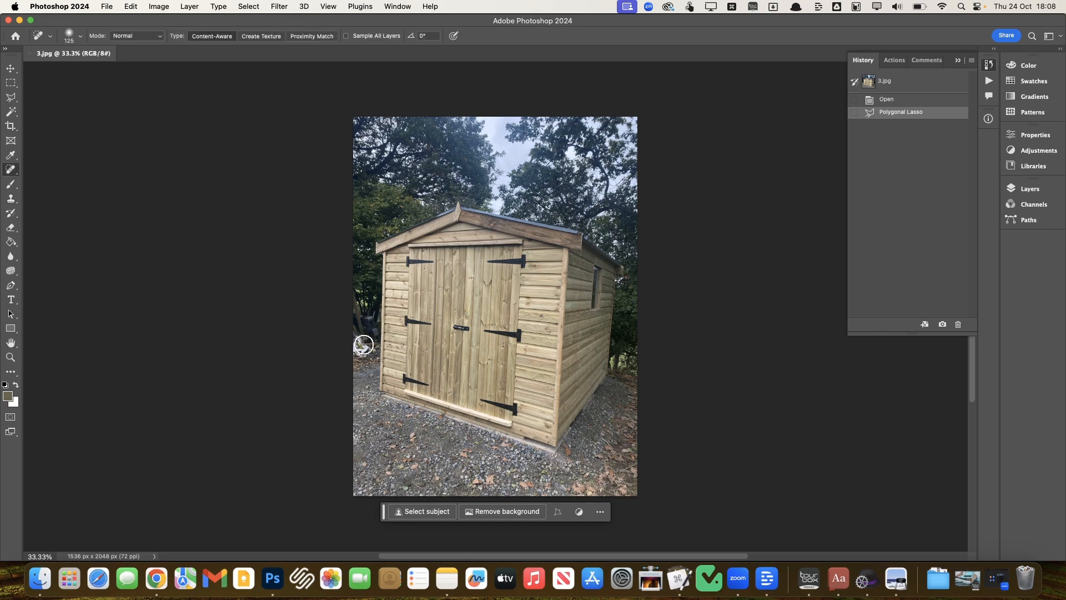
pyautogui.click(363, 348)
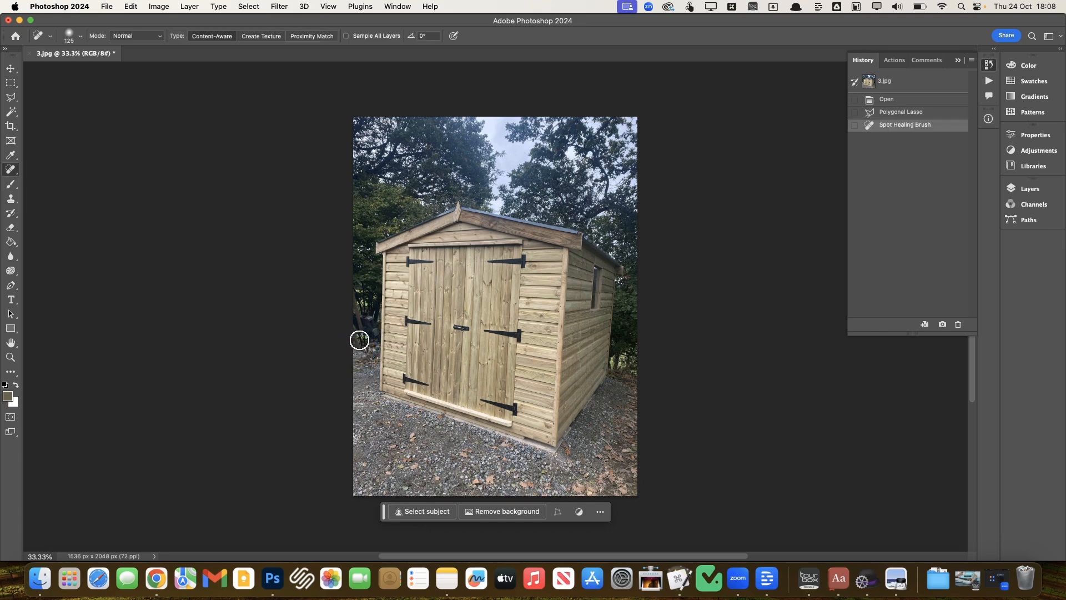
pyautogui.moveTo(371, 336); pyautogui.dragTo(361, 315)
pyautogui.moveTo(359, 317)
pyautogui.mouseDown()
pyautogui.moveTo(359, 352)
pyautogui.moveTo(347, 328)
pyautogui.moveTo(355, 348)
pyautogui.mouseUp()
pyautogui.click(354, 348)
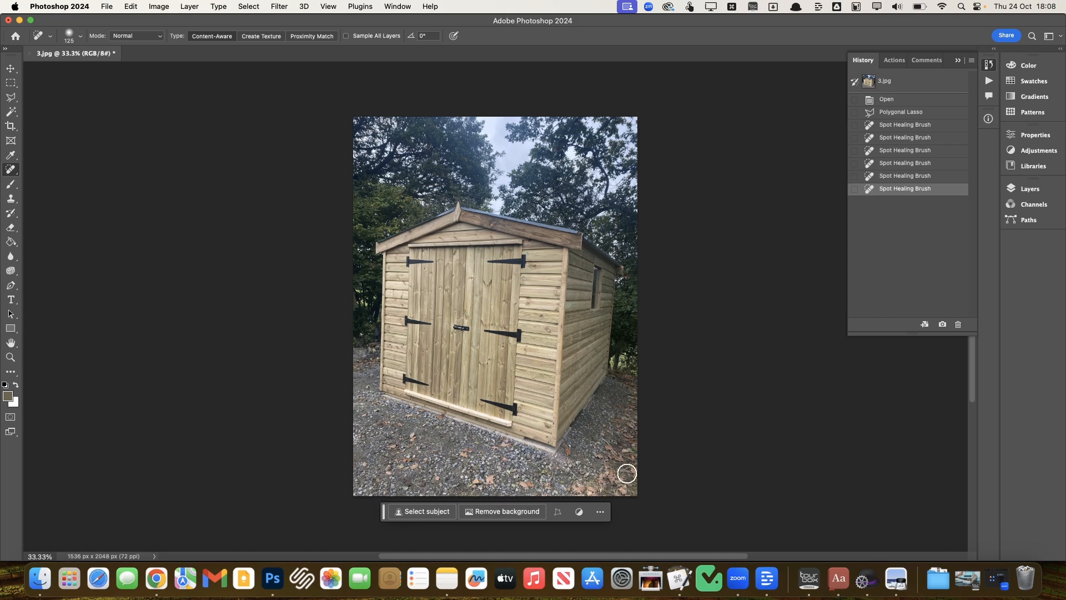
# Step: Try spot-healing the pale slab edge at the shed's front corner, and undo both strokes
pyautogui.click(563, 452)
pyautogui.click(573, 450)
pyautogui.press('super+z')
pyautogui.press('super+z')
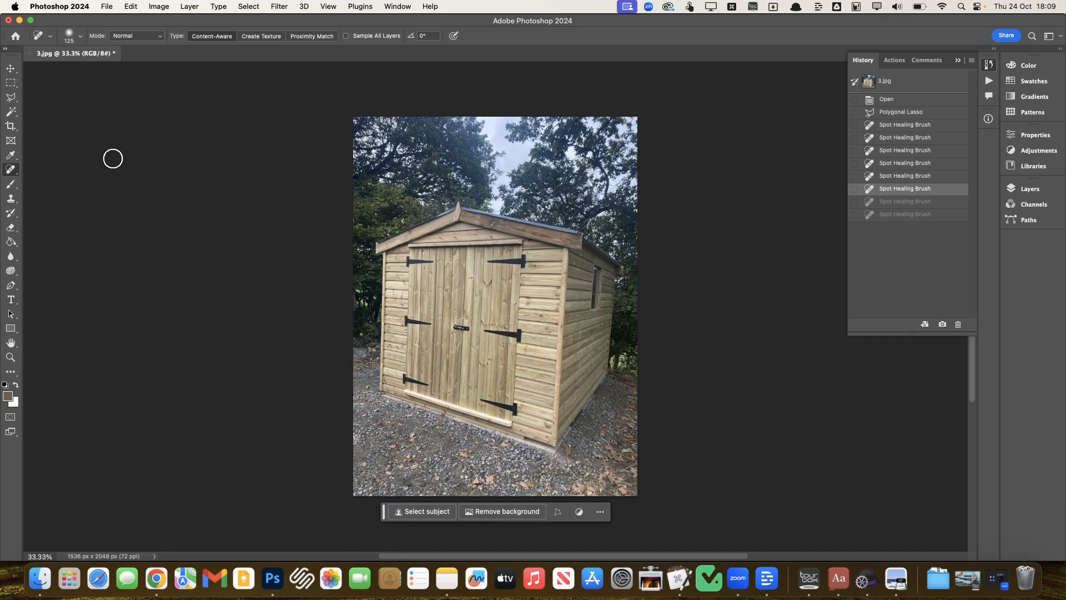
# Step: Select the gravel around the shed with the Polygonal Lasso, following the base of the front and side walls
pyautogui.press('l')
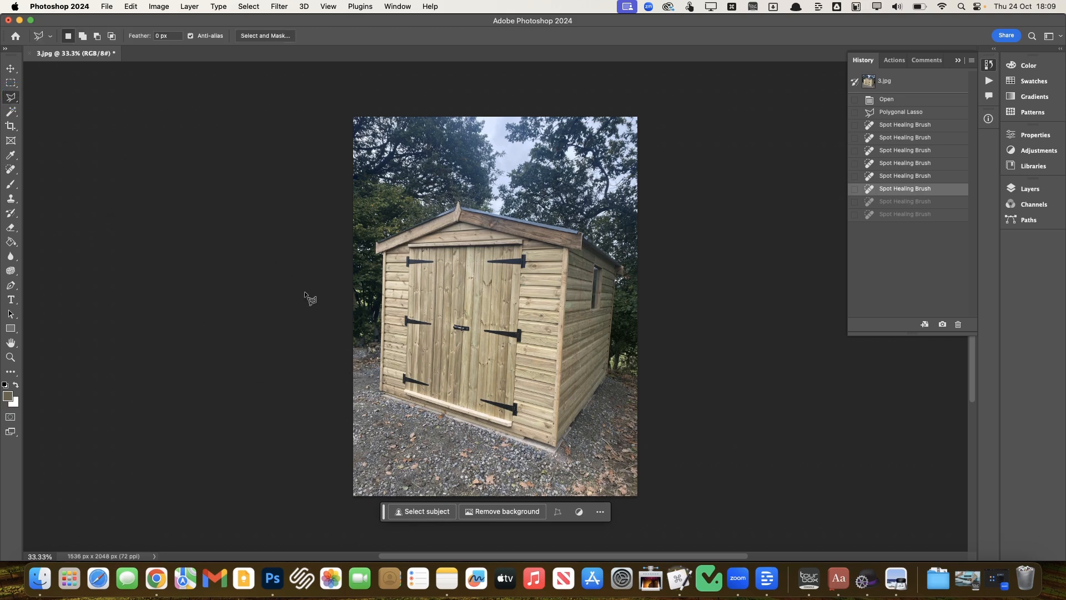
pyautogui.click(379, 389)
pyautogui.click(555, 446)
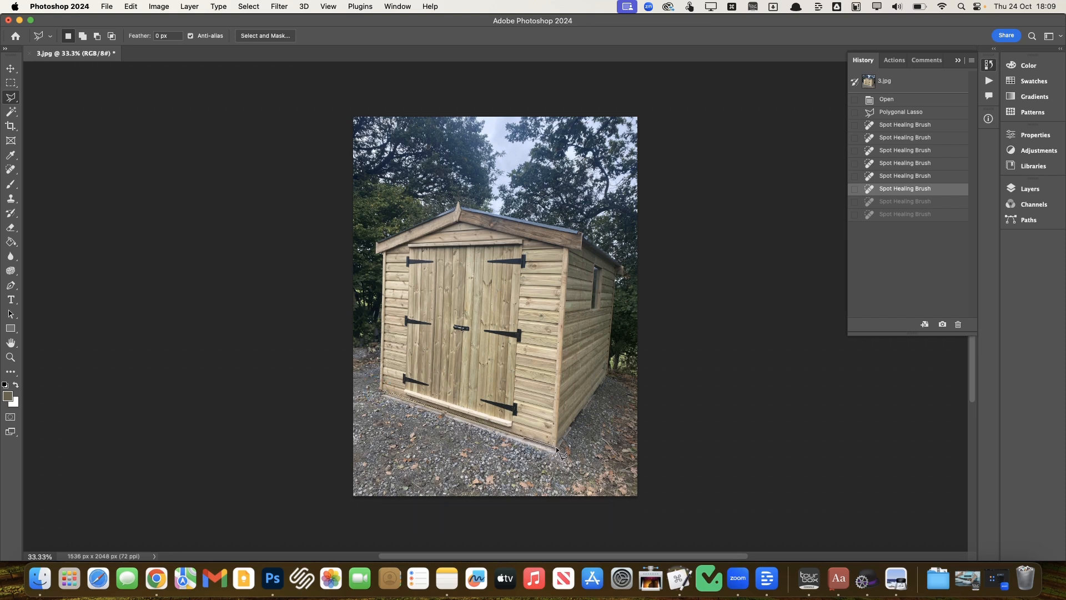
pyautogui.click(609, 373)
pyautogui.click(621, 392)
pyautogui.click(575, 477)
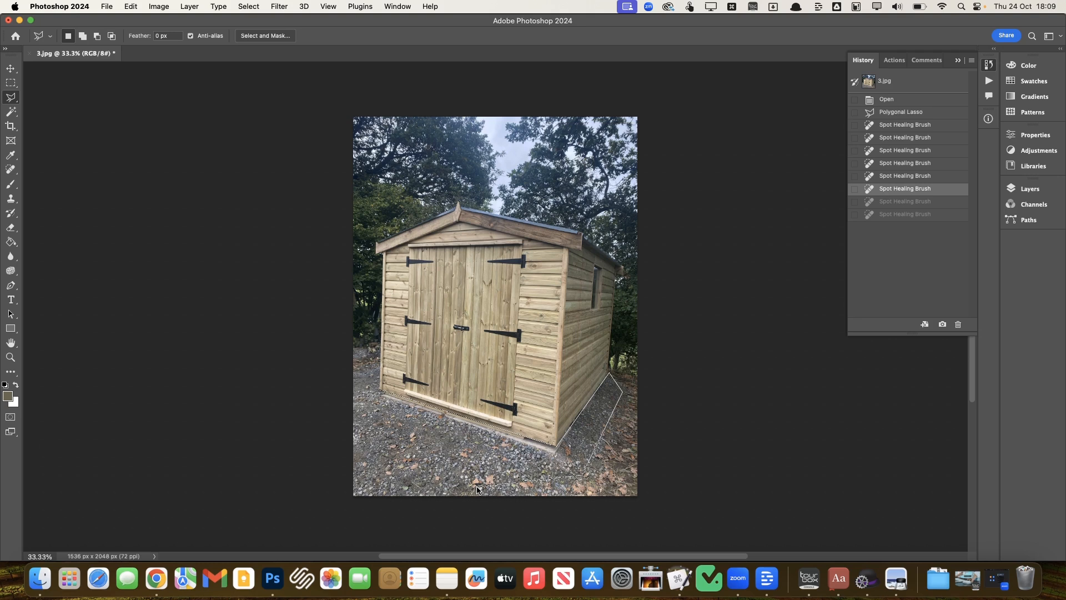
pyautogui.click(477, 489)
pyautogui.click(392, 446)
pyautogui.click(337, 401)
pyautogui.click(383, 392)
pyautogui.doubleClick(385, 393)
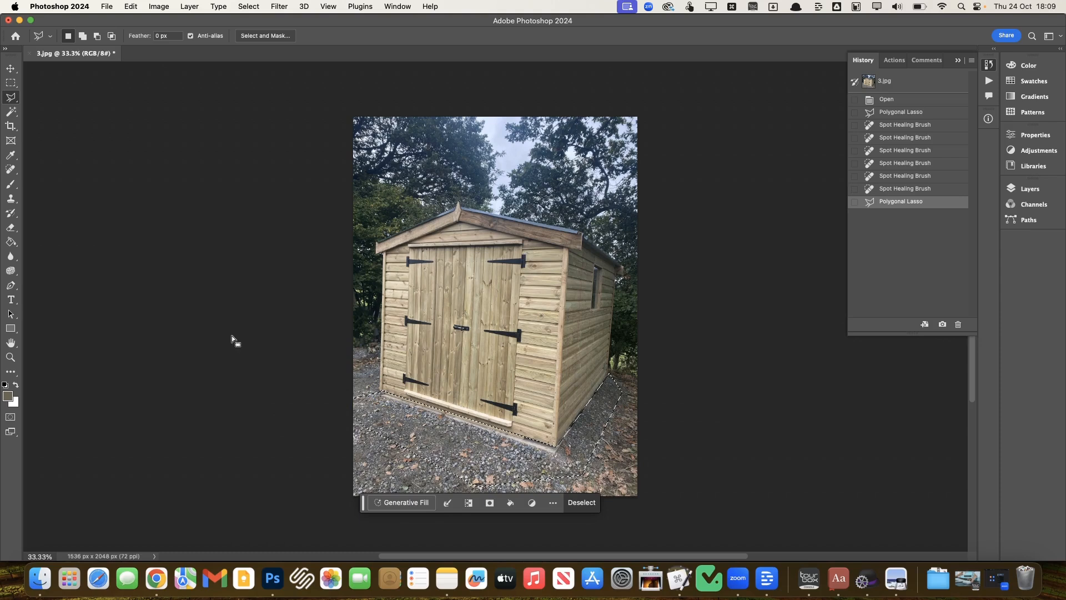
# Step: Try spot-healing the pale slab edge along the front wall inside the selection, and undo the stroke
pyautogui.press('j')
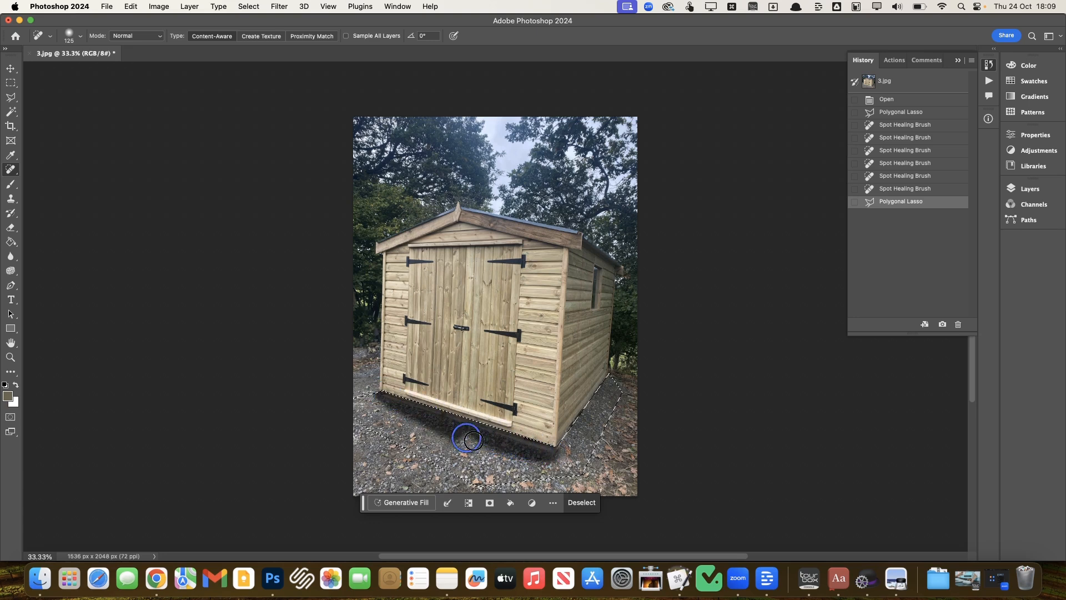
pyautogui.moveTo(618, 449); pyautogui.dragTo(618, 449)
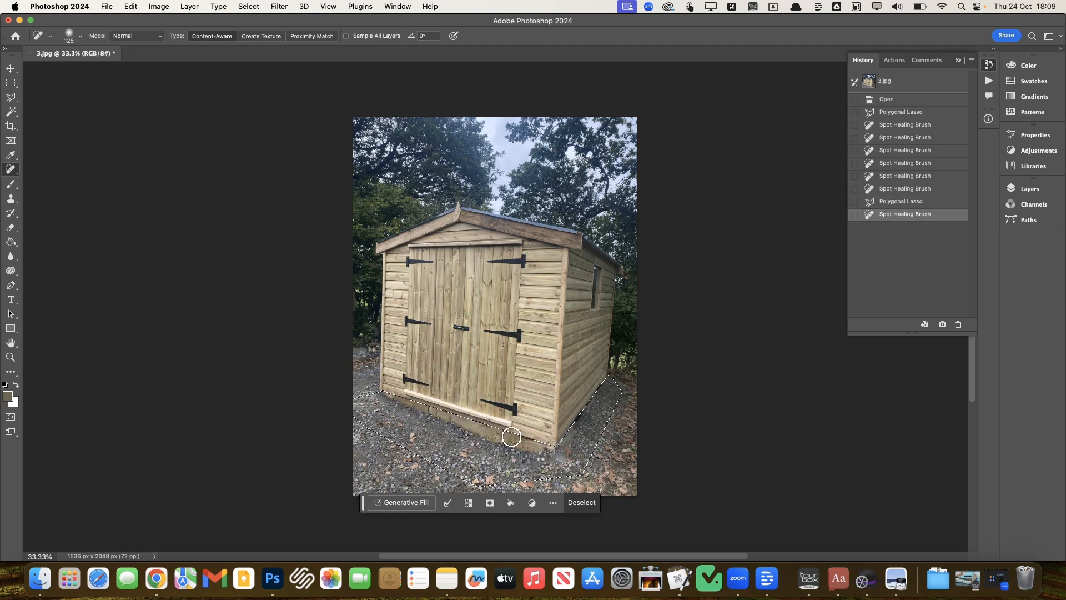
pyautogui.press('super+z')
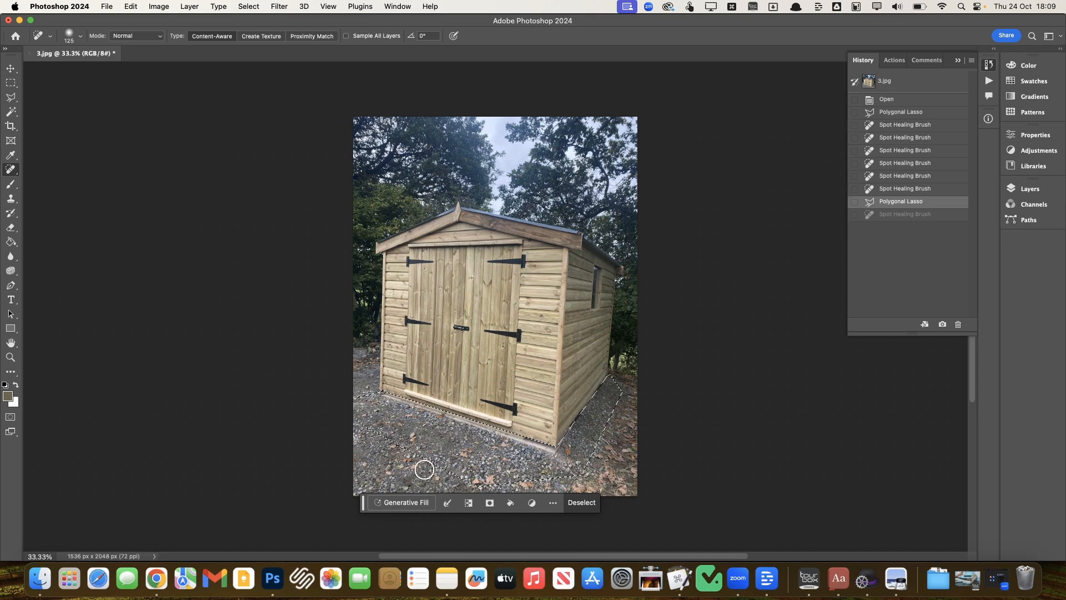
# Step: Clone gravel over the pale slab edge along the base of the shed within the selection, and deselect
pyautogui.press('s')
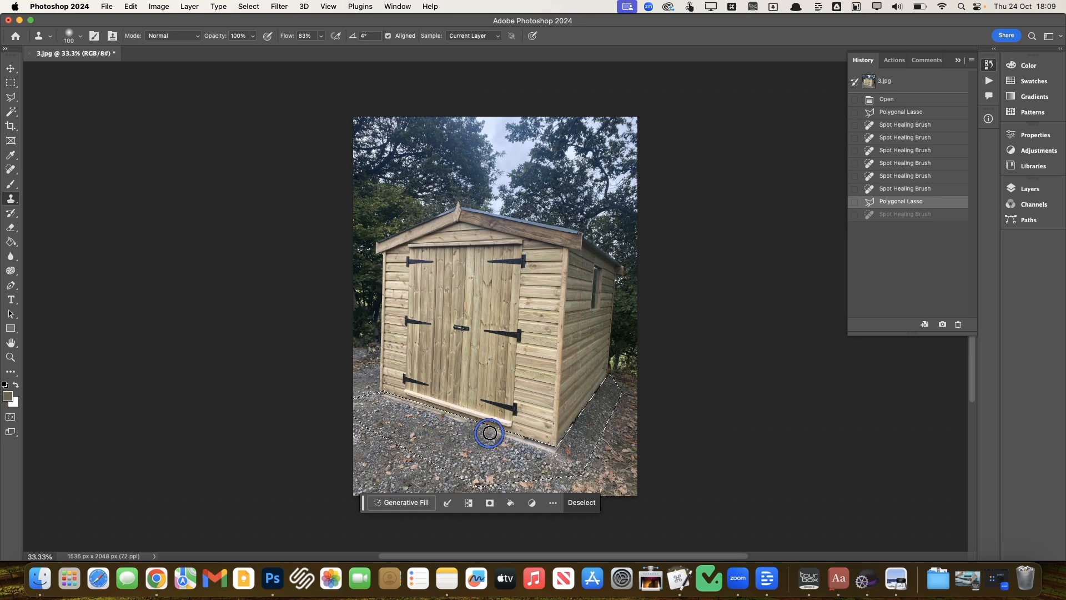
pyautogui.moveTo(547, 450); pyautogui.dragTo(518, 443)
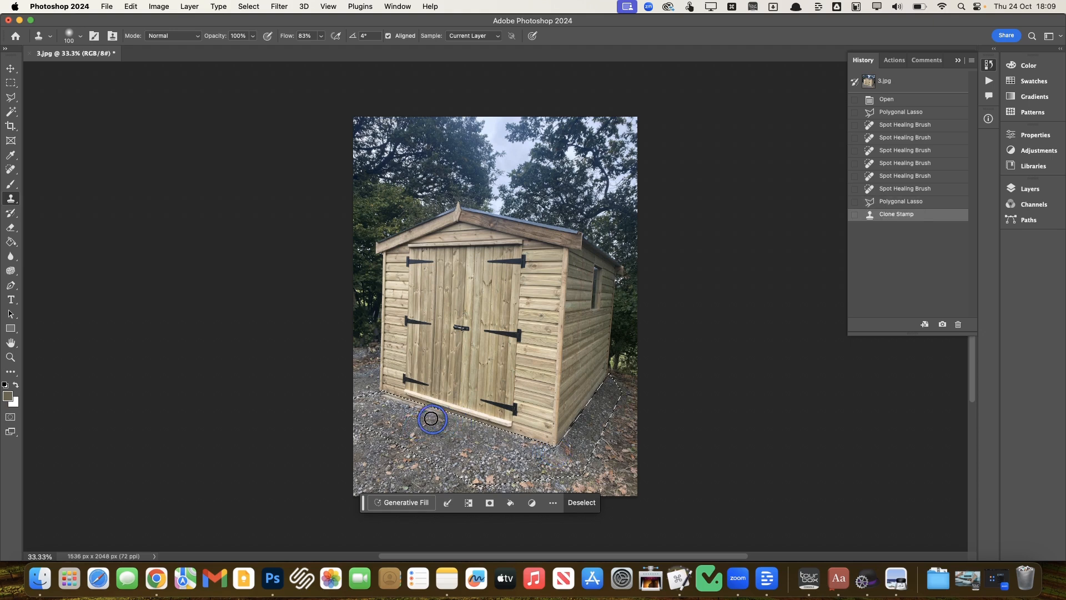
pyautogui.moveTo(404, 403); pyautogui.dragTo(425, 435)
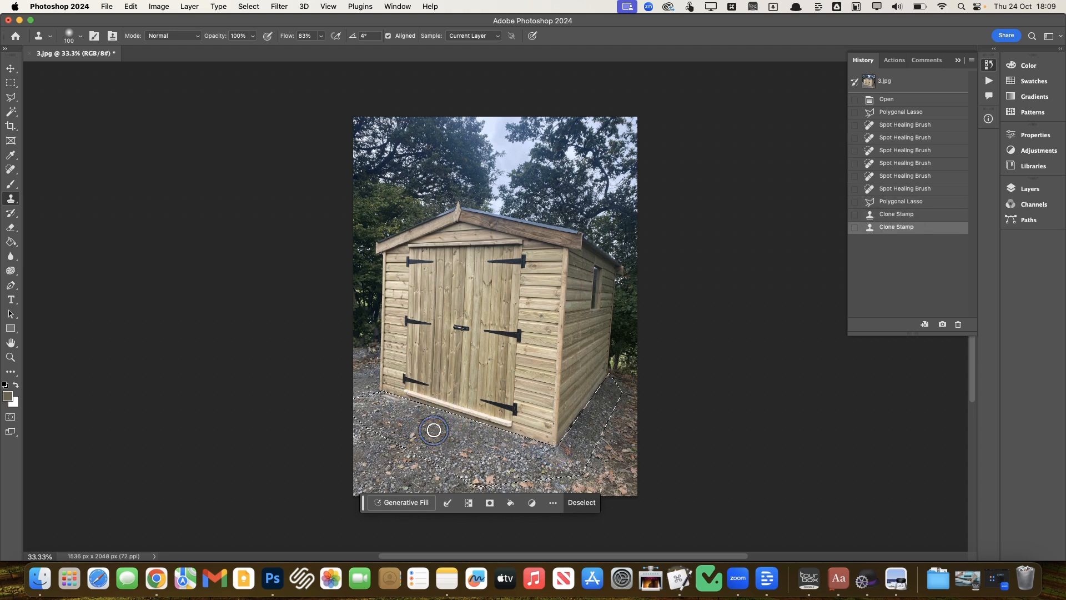
pyautogui.moveTo(380, 395)
pyautogui.mouseDown()
pyautogui.moveTo(573, 436)
pyautogui.moveTo(559, 465)
pyautogui.moveTo(579, 426)
pyautogui.mouseUp()
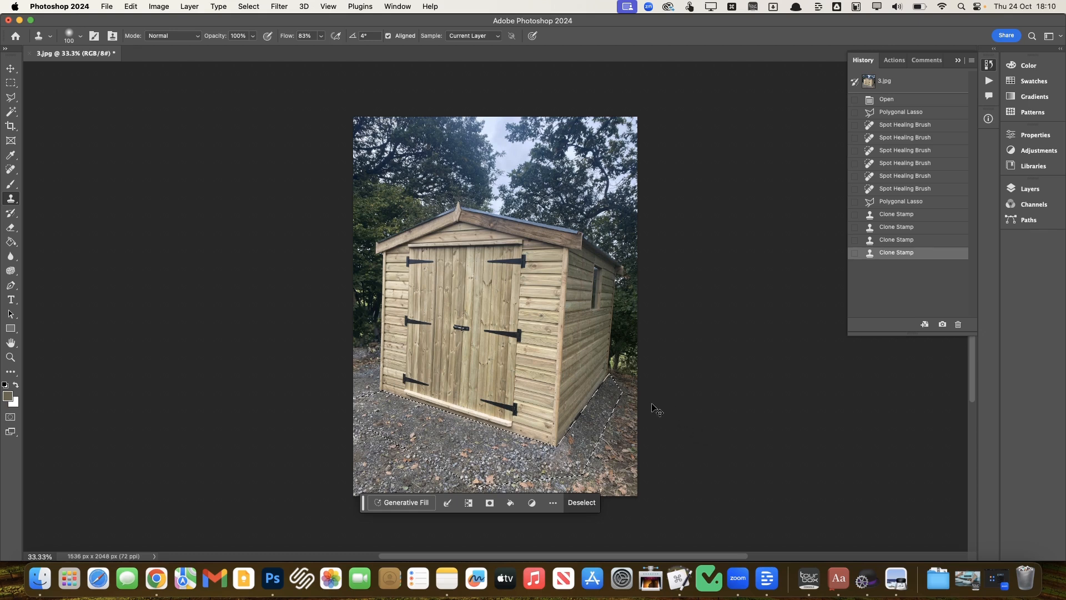
pyautogui.press('super+d')
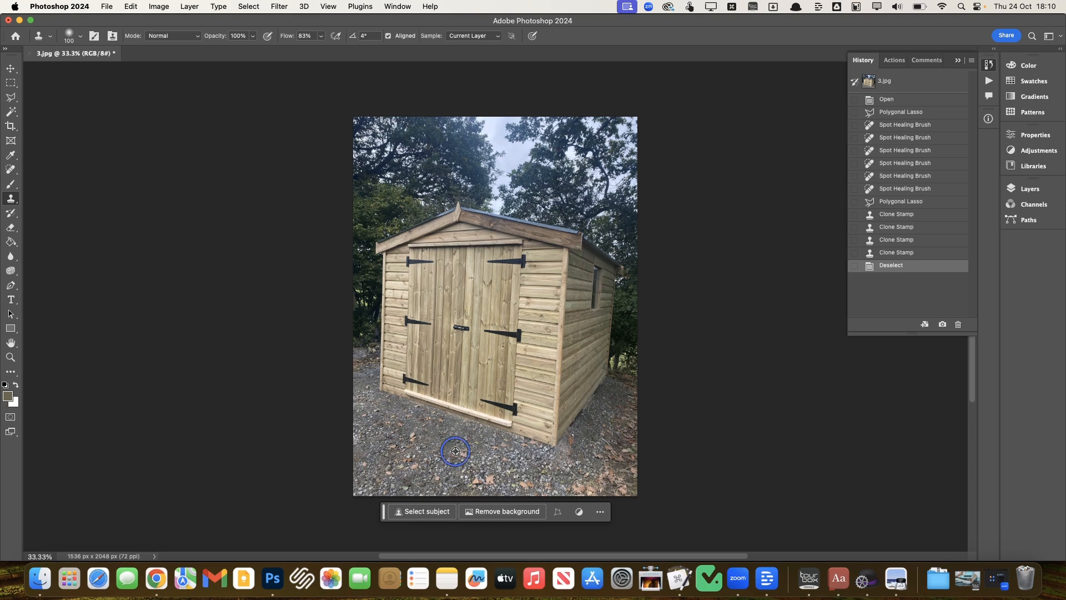
# Step: Enlarge the Clone Stamp brush to 400 px and clone clean gravel over the fallen leaves beside and in front of the shed's side wall
pyautogui.press(']')
pyautogui.press(']')
pyautogui.press(']')
pyautogui.press(']')
pyautogui.press(']')
pyautogui.press(']')
pyautogui.press(']')
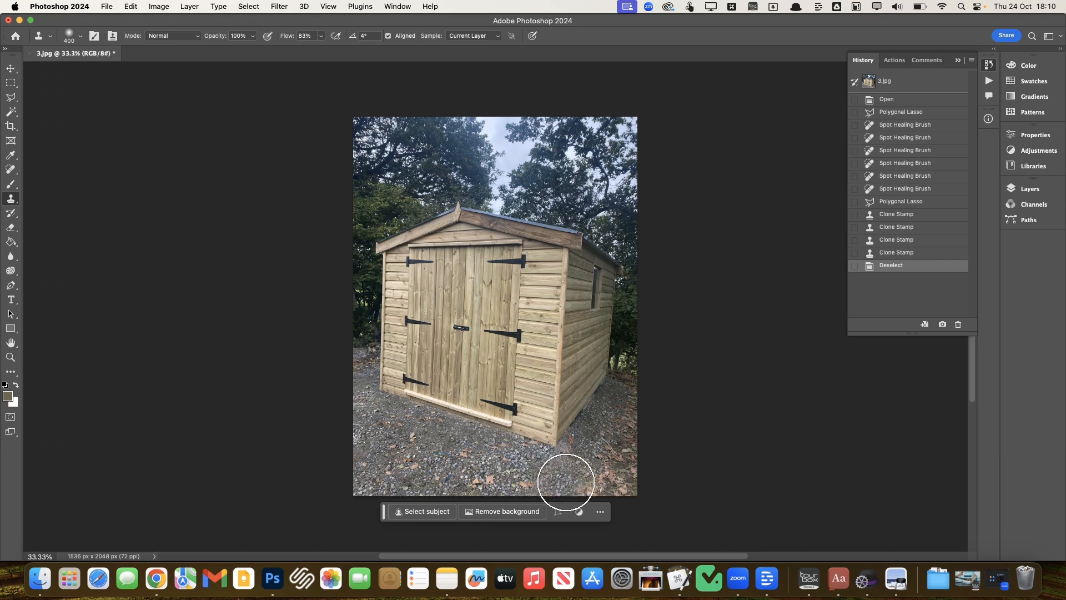
pyautogui.moveTo(614, 481)
pyautogui.mouseDown()
pyautogui.moveTo(632, 446)
pyautogui.moveTo(614, 431)
pyautogui.moveTo(622, 421)
pyautogui.mouseUp()
pyautogui.keyDown('alt'); pyautogui.click(411, 456); pyautogui.keyUp('alt')
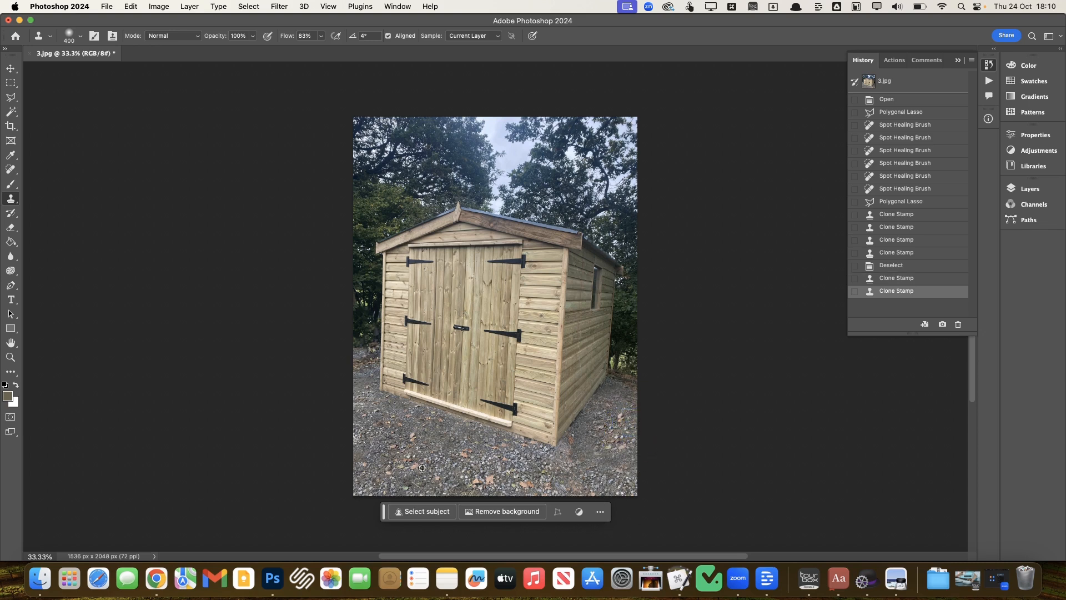
pyautogui.moveTo(628, 395); pyautogui.dragTo(638, 411)
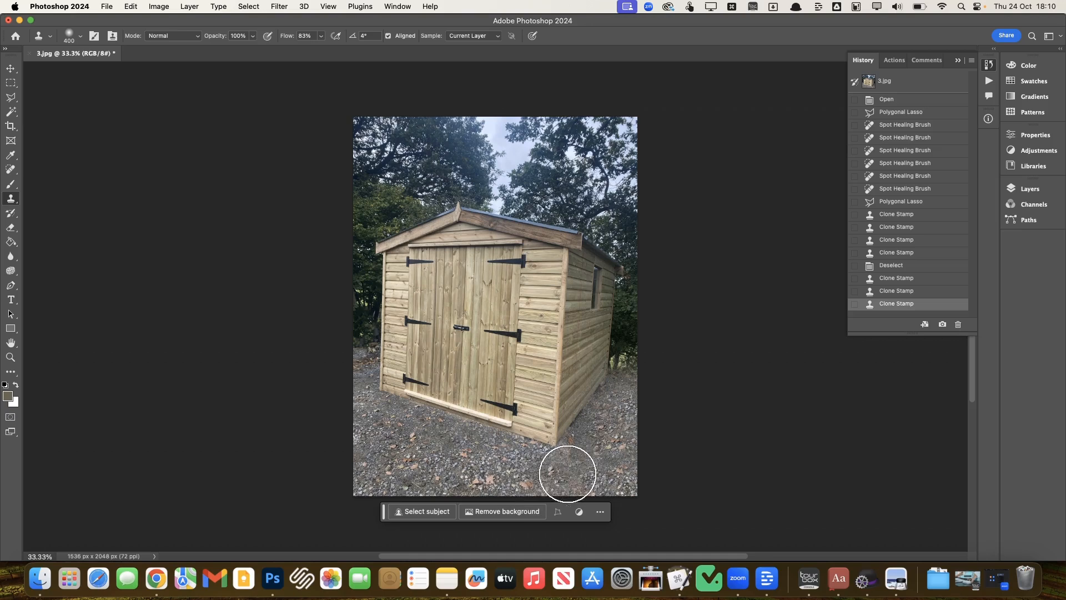
pyautogui.click(585, 457)
pyautogui.click(583, 459)
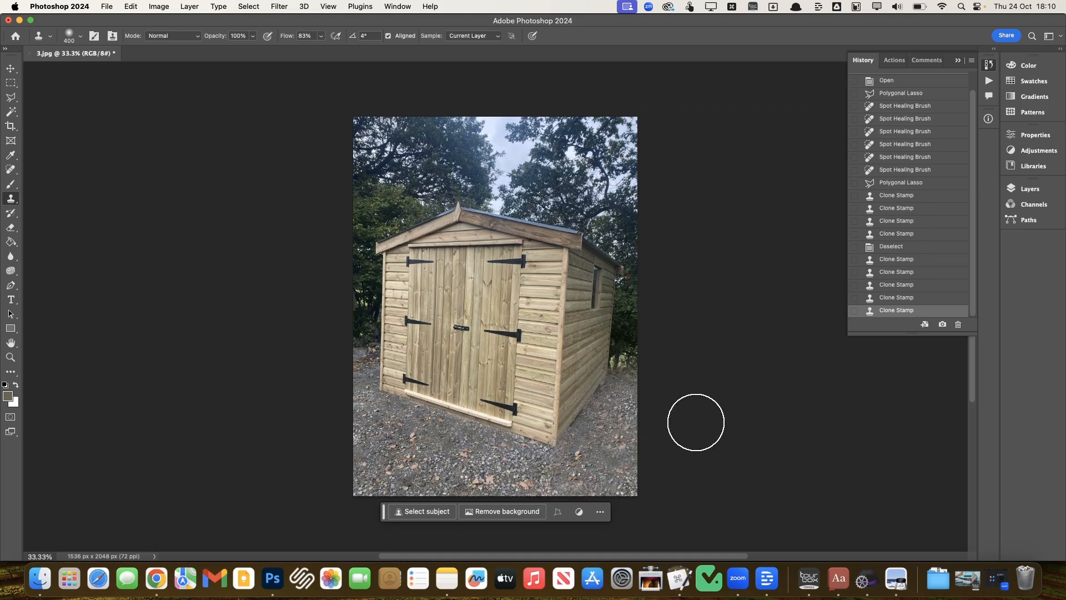
# Step: Reduce the Clone Stamp brush to 175 px and touch up the remaining patches in the gravel near the front corner and side wall
pyautogui.press('[')
pyautogui.press('[')
pyautogui.press('[')
pyautogui.press('[')
pyautogui.click(425, 443)
pyautogui.click(580, 457)
pyautogui.click(595, 457)
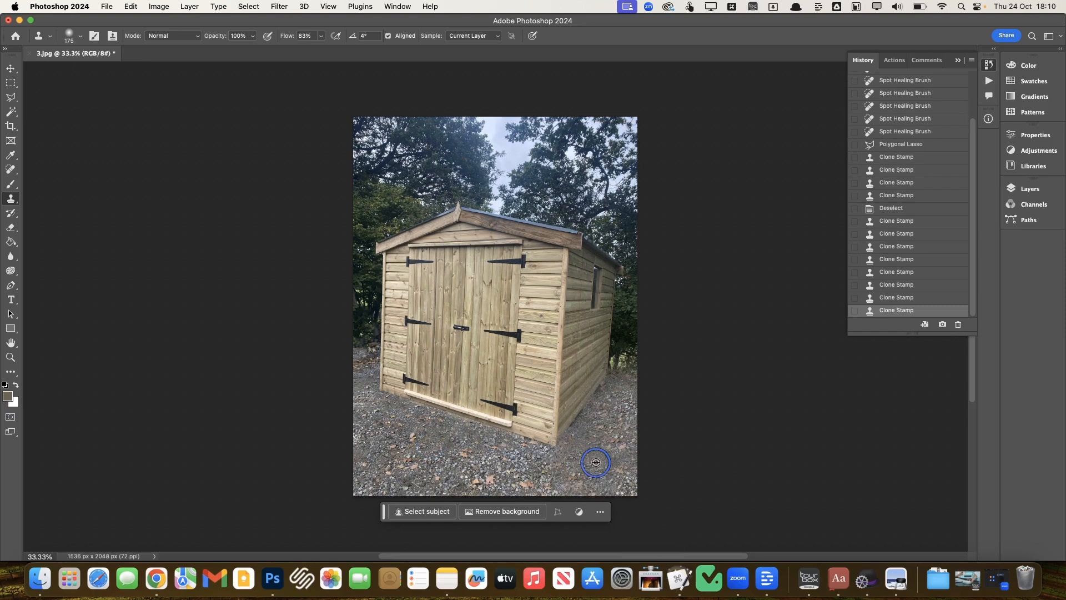
pyautogui.click(617, 445)
pyautogui.click(618, 470)
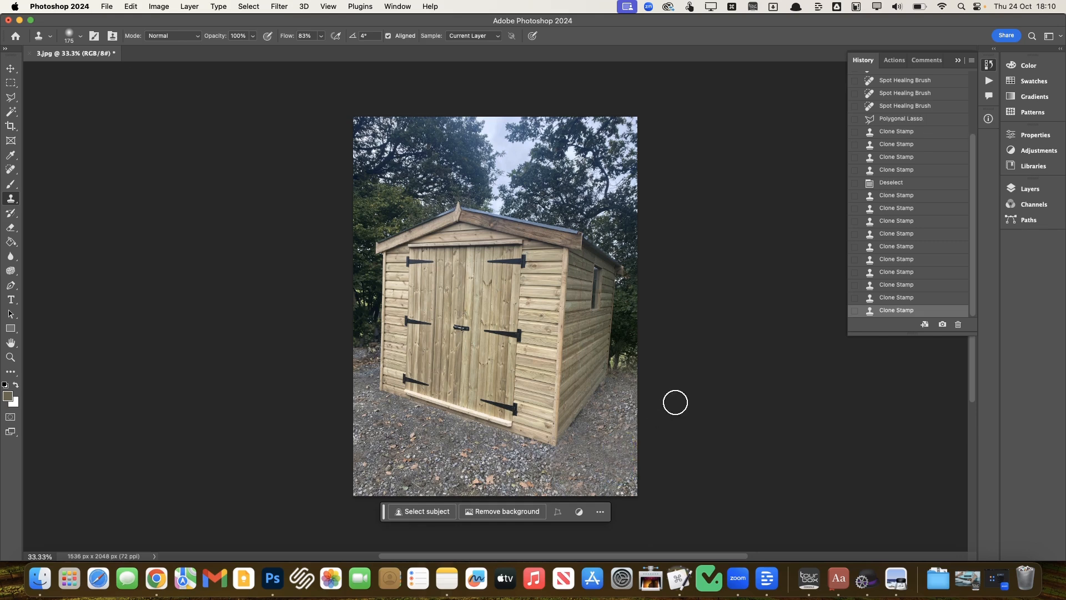
pyautogui.keyDown('alt'); pyautogui.click(610, 461); pyautogui.keyUp('alt')
pyautogui.click(605, 430)
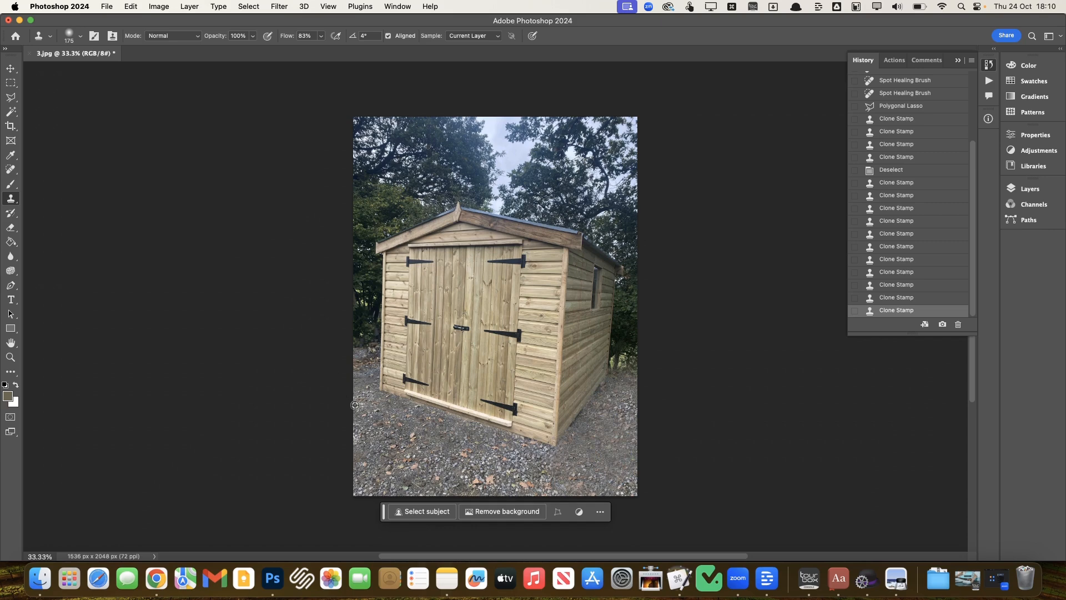
# Step: Clone gravel over the stray marks where the ground meets the hedge beside the shed's left wall
pyautogui.click(364, 358)
pyautogui.click(362, 358)
pyautogui.click(363, 355)
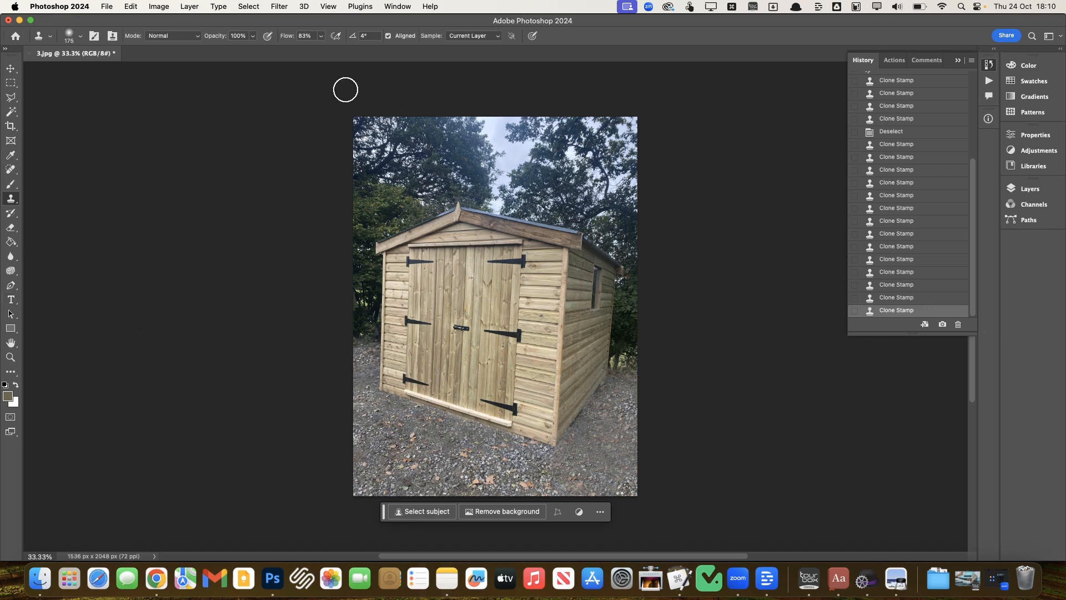
# Step: Straighten the photo with the Crop tool along the shed's front corner post, and rotate it slightly further
pyautogui.click(11, 68)
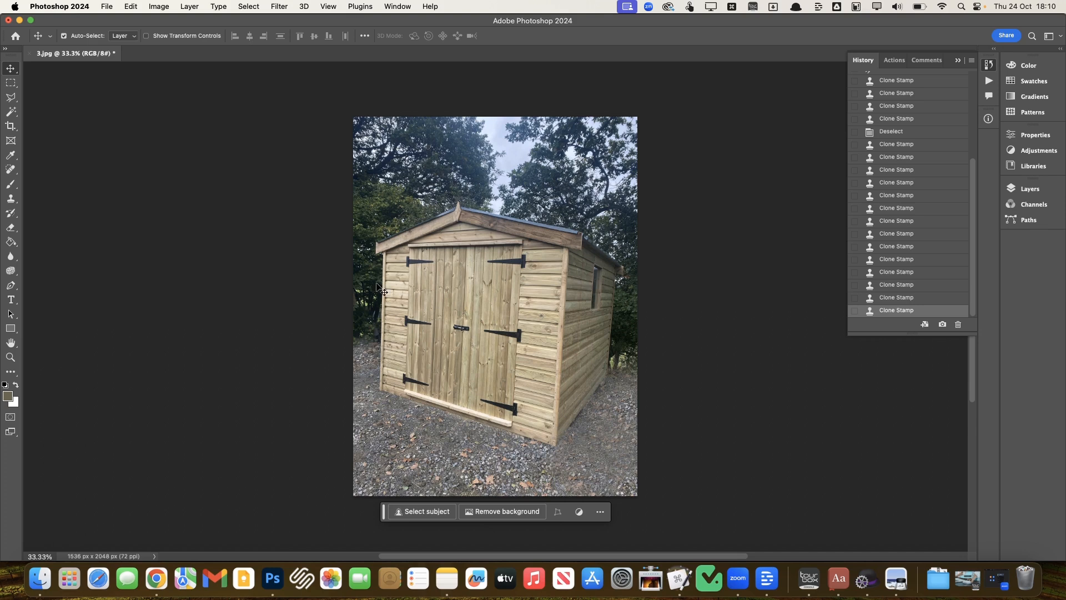
pyautogui.click(12, 127)
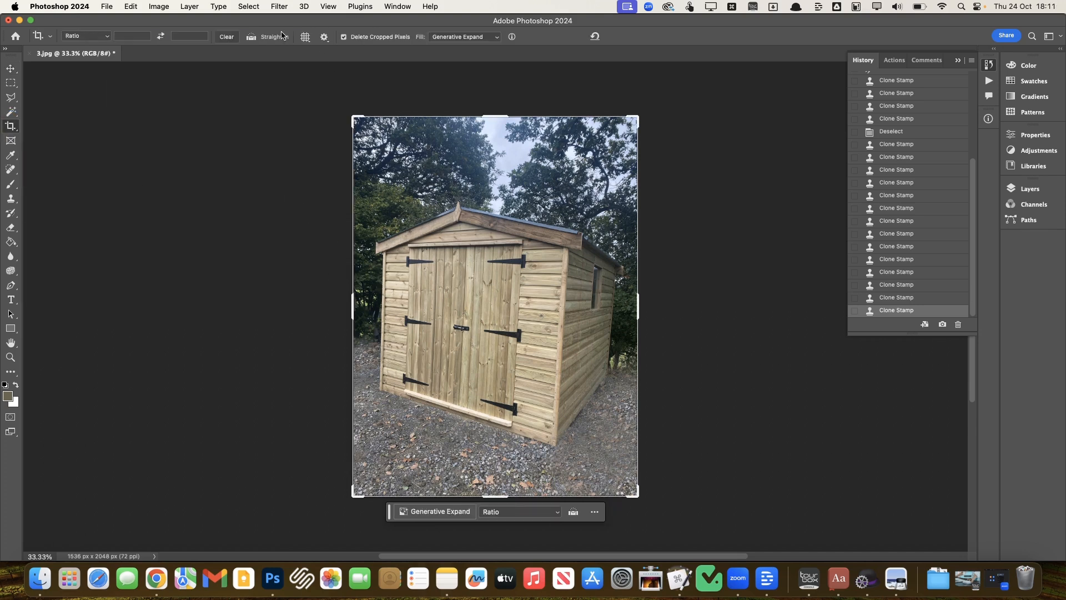
pyautogui.click(253, 39)
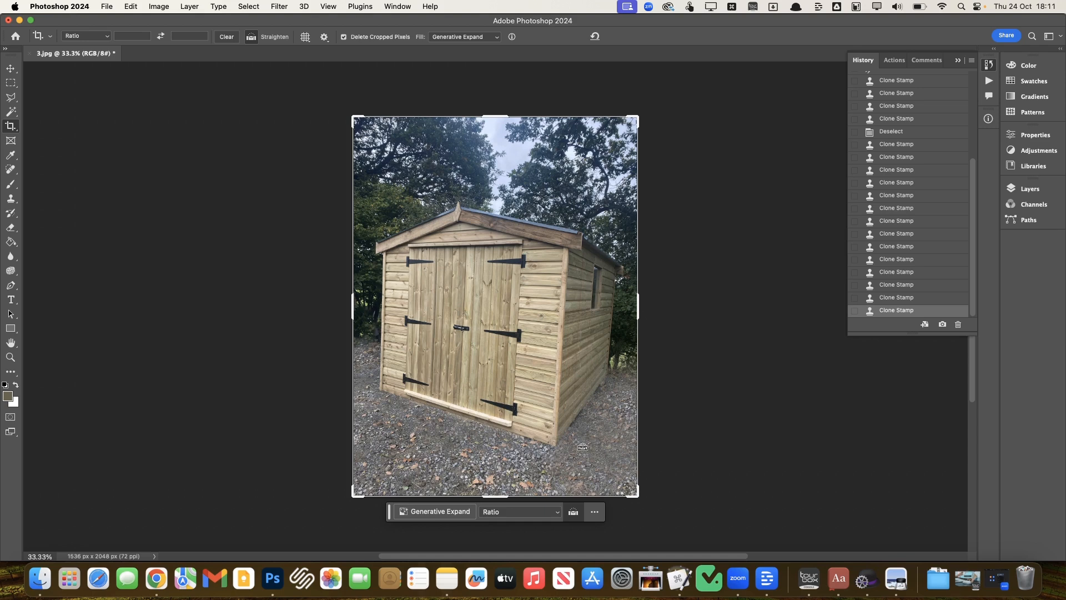
pyautogui.moveTo(557, 449); pyautogui.dragTo(560, 272)
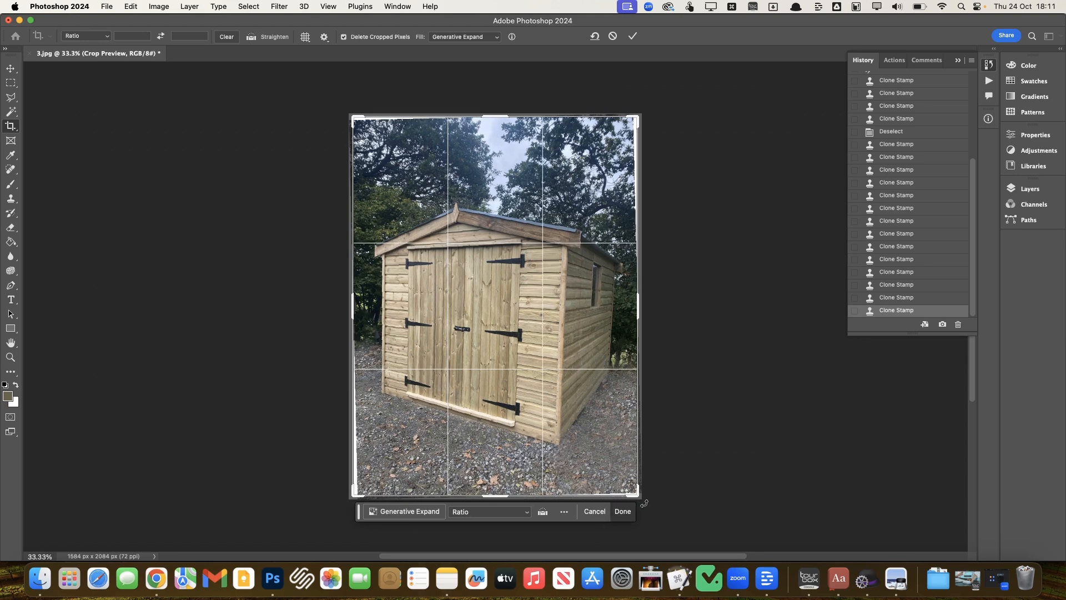
pyautogui.moveTo(644, 503); pyautogui.dragTo(647, 504)
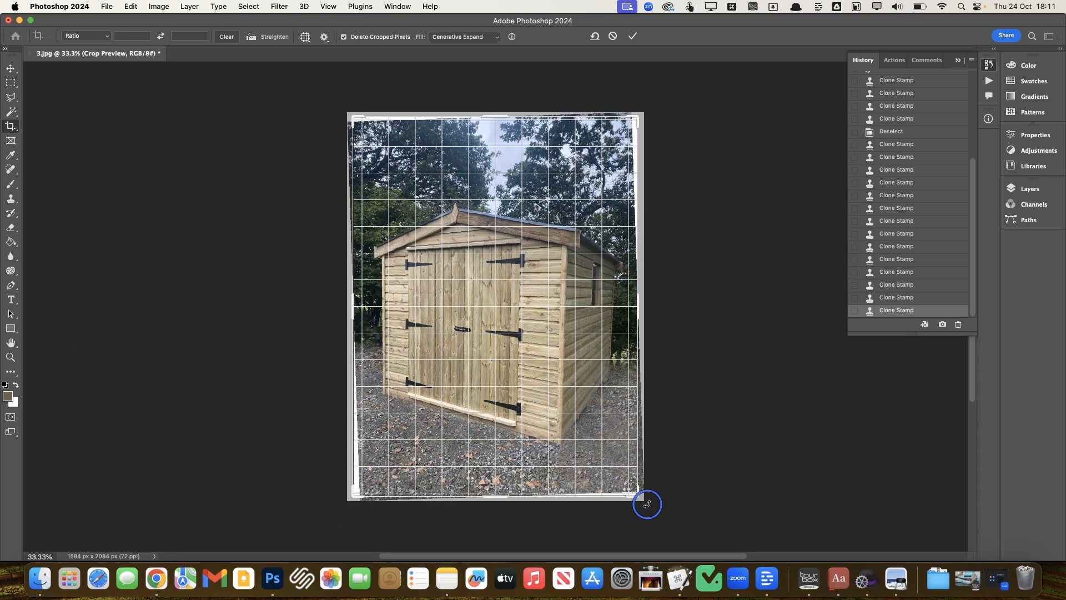
pyautogui.moveTo(647, 504); pyautogui.dragTo(647, 504)
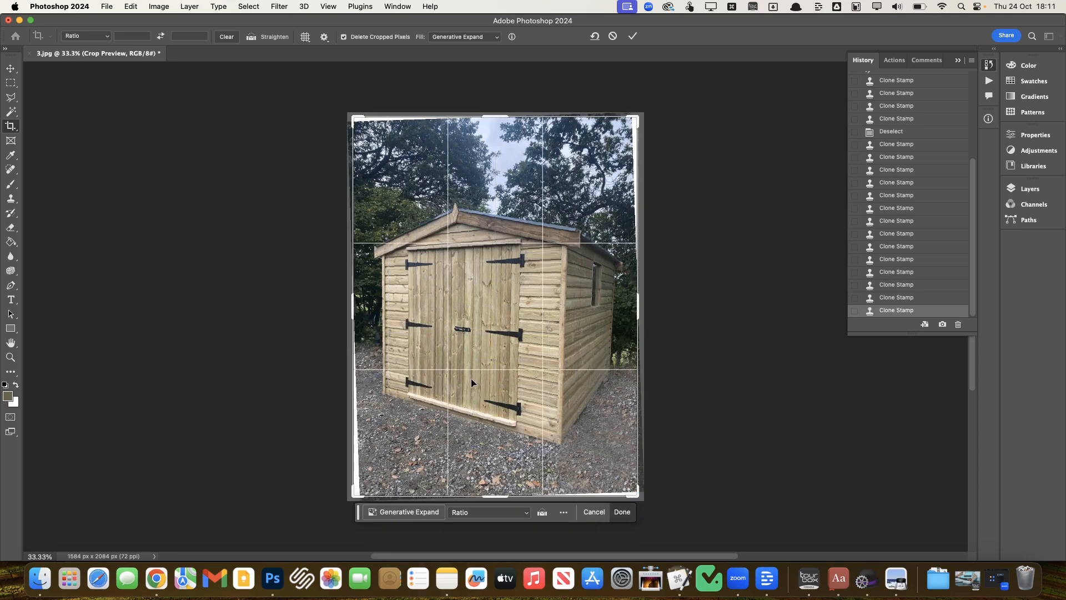
# Step: Try tightening the crop frame from its lower-left and upper-right corners, and undo the crop adjustments
pyautogui.moveTo(351, 500); pyautogui.dragTo(369, 484)
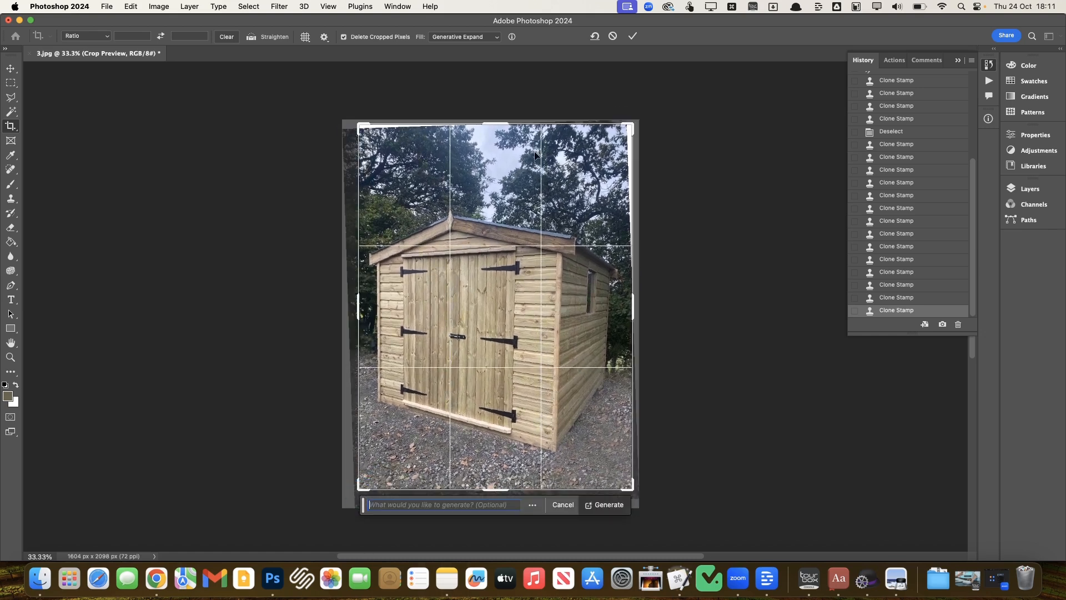
pyautogui.moveTo(629, 123); pyautogui.dragTo(630, 136)
pyautogui.press('super+z')
pyautogui.press('super+z')
pyautogui.press('super+z')
pyautogui.press('super+z')
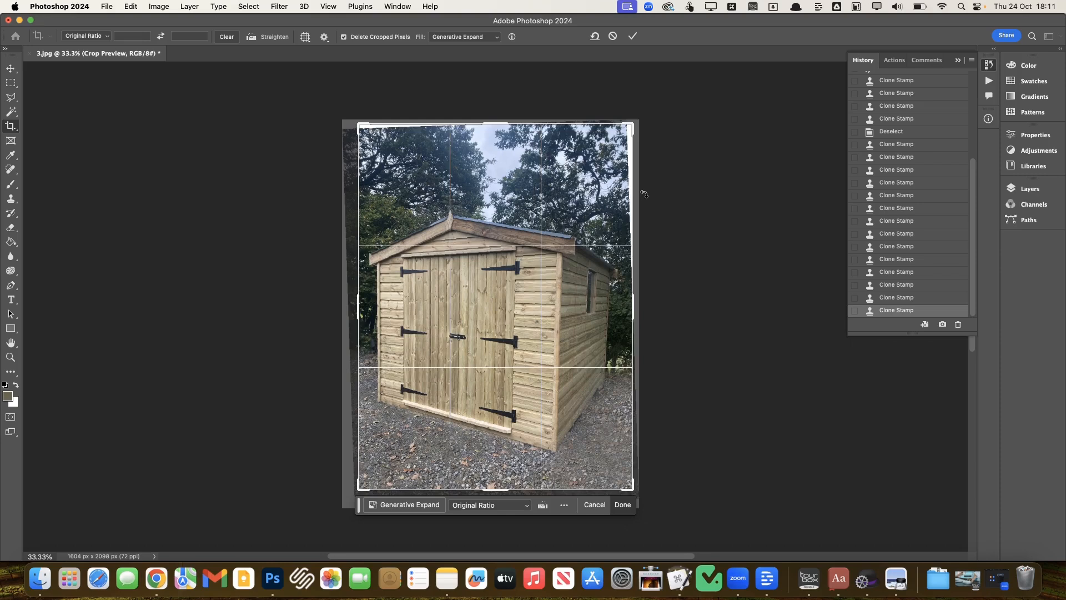
pyautogui.press('super+z')
# Step: Widen the crop frame slightly around the rotated photo and fill the blank edges with Generative Expand, without a prompt
pyautogui.moveTo(356, 492); pyautogui.dragTo(347, 495)
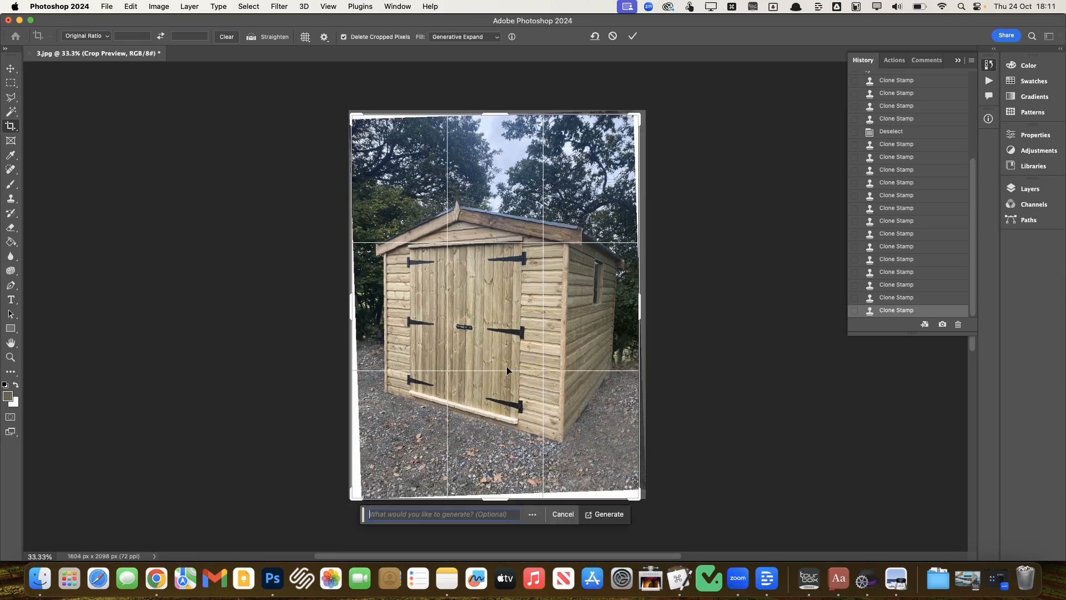
pyautogui.press('Return')
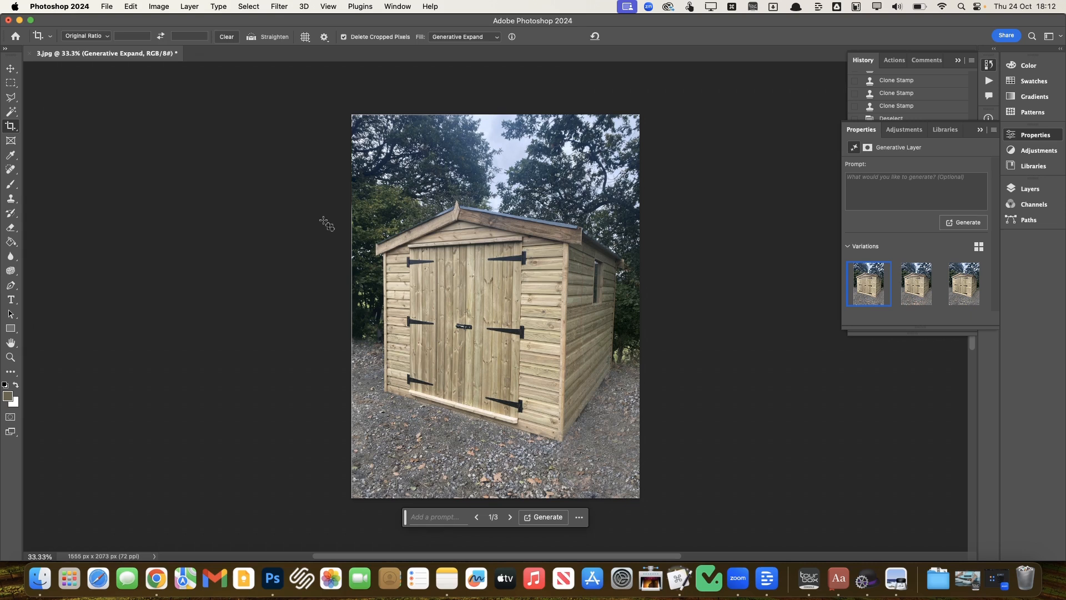
# Step: Rasterize the Generative Expand layer so that the Spot Healing Brush can work on it
pyautogui.press('j')
pyautogui.click(349, 302)
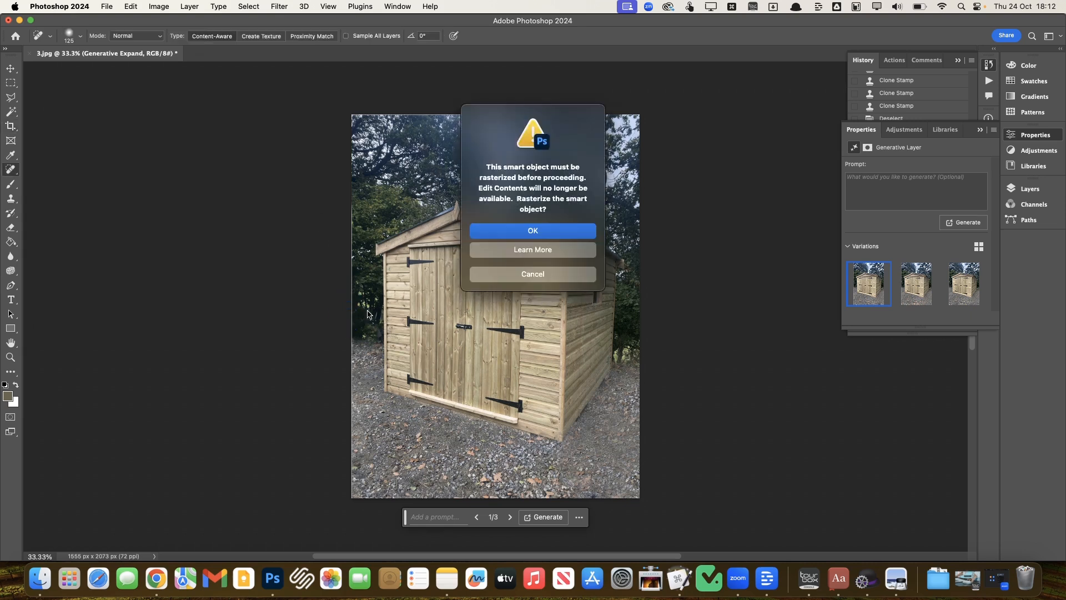
pyautogui.click(534, 230)
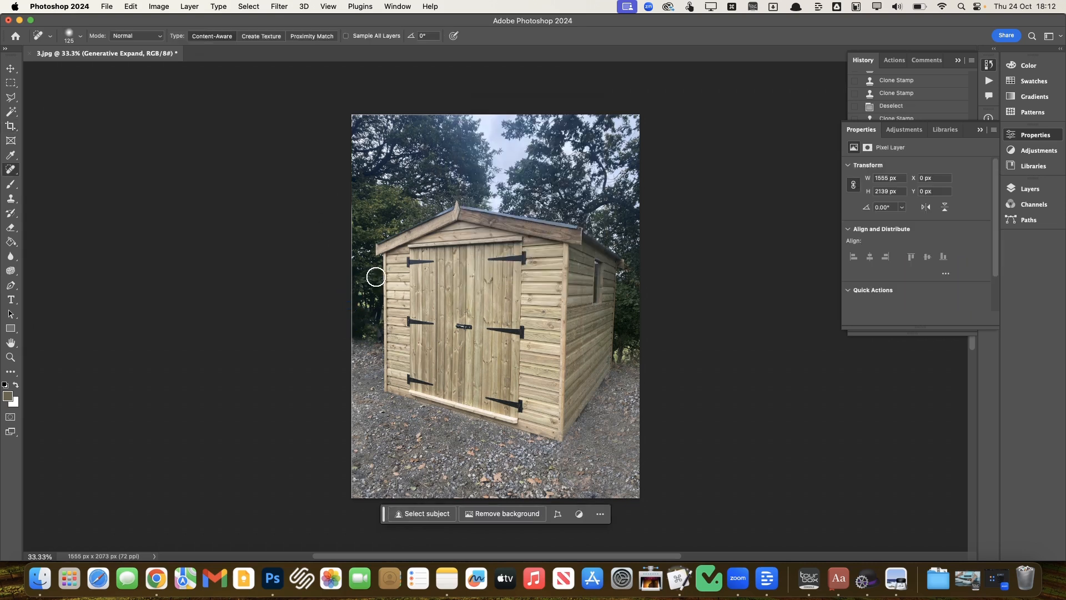
# Step: Flatten the image and heal the strip along the photo's lower edge with the Spot Healing Brush
pyautogui.click(1031, 191)
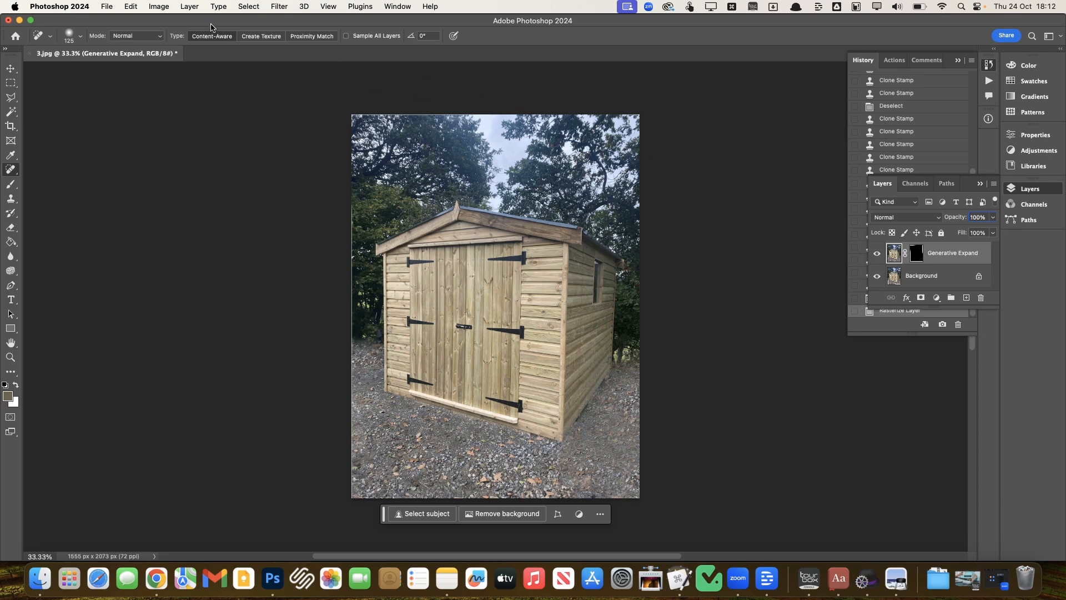
pyautogui.click(190, 6)
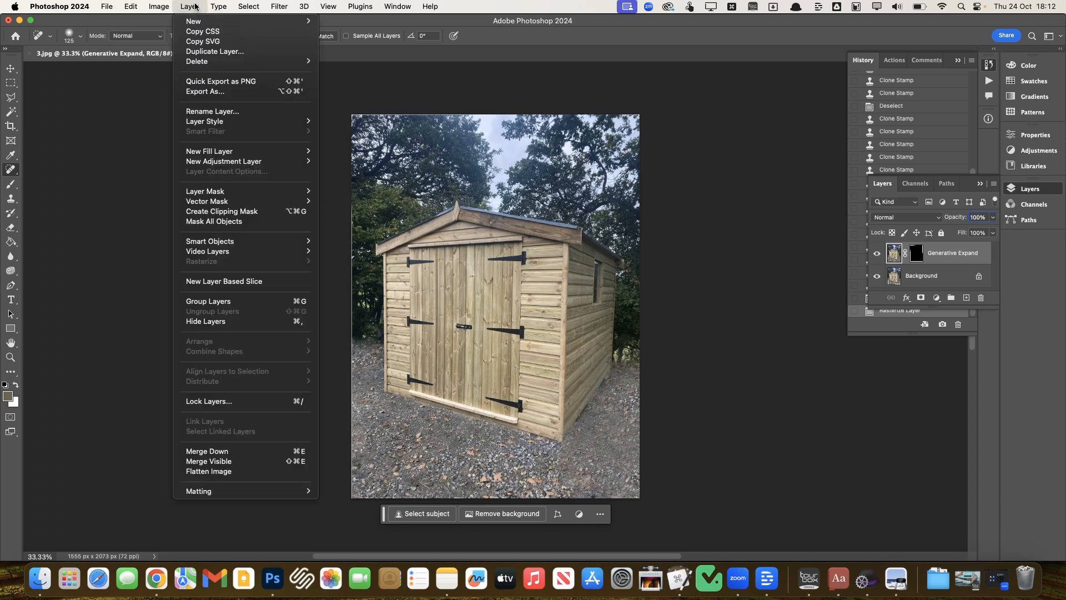
pyautogui.click(222, 471)
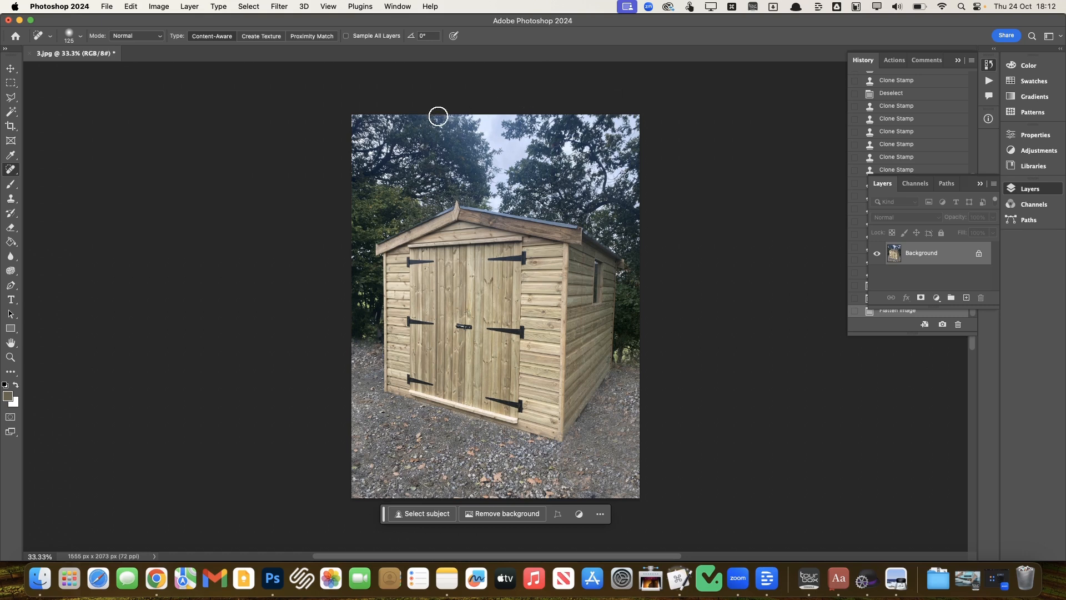
pyautogui.moveTo(591, 496); pyautogui.dragTo(618, 494)
pyautogui.moveTo(502, 502); pyautogui.dragTo(351, 499)
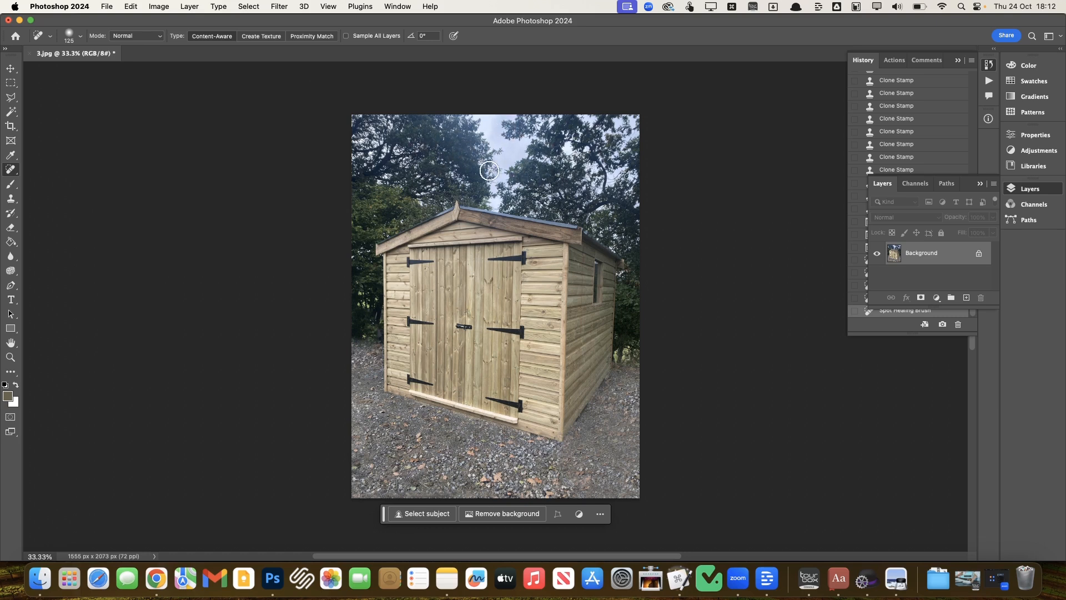
# Step: Select the trees and sky above the shed's roofline with the Polygonal Lasso tool
pyautogui.click(12, 96)
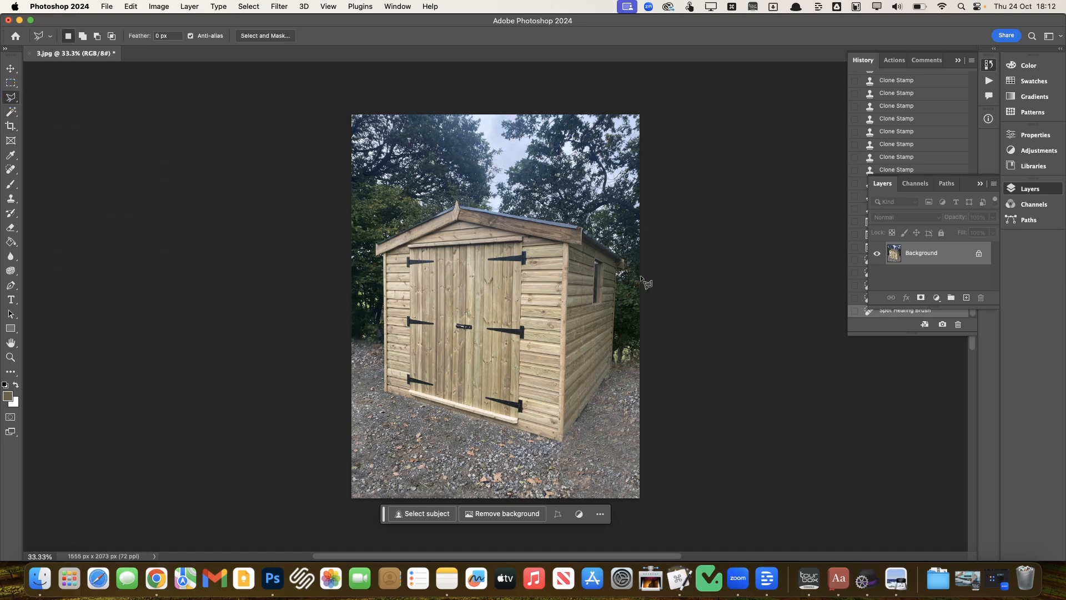
pyautogui.click(652, 261)
pyautogui.click(619, 259)
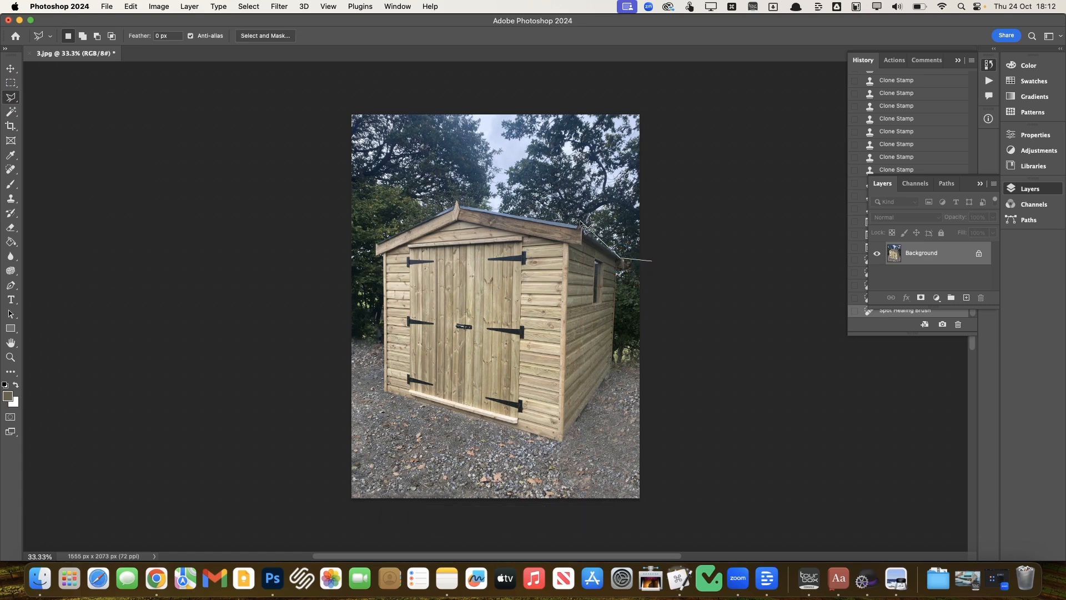
pyautogui.click(582, 229)
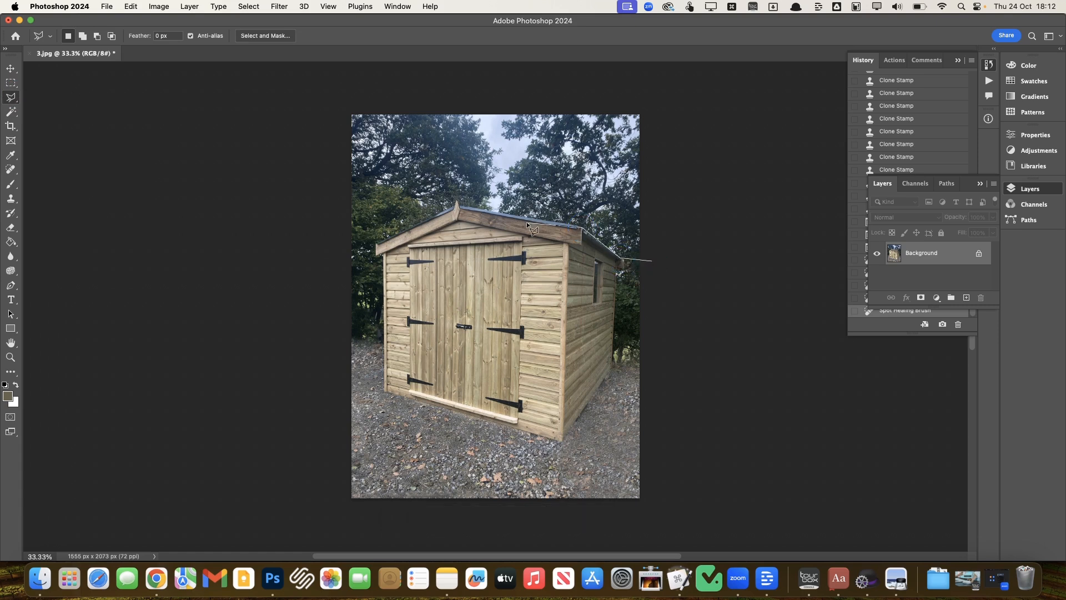
pyautogui.click(455, 203)
pyautogui.click(317, 226)
pyautogui.click(288, 76)
pyautogui.click(631, 97)
pyautogui.click(712, 129)
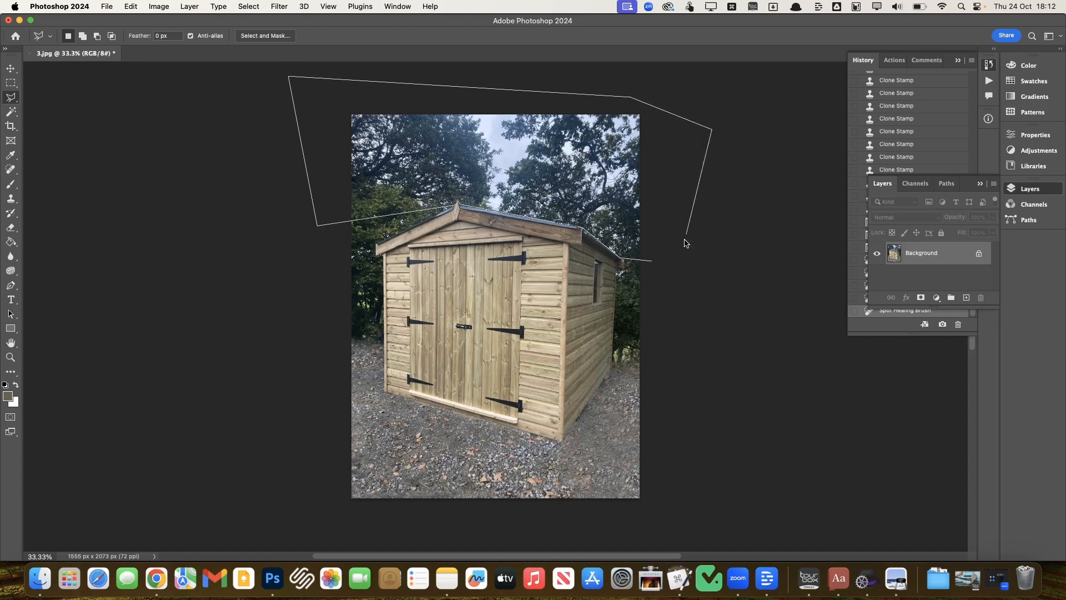
pyautogui.click(651, 261)
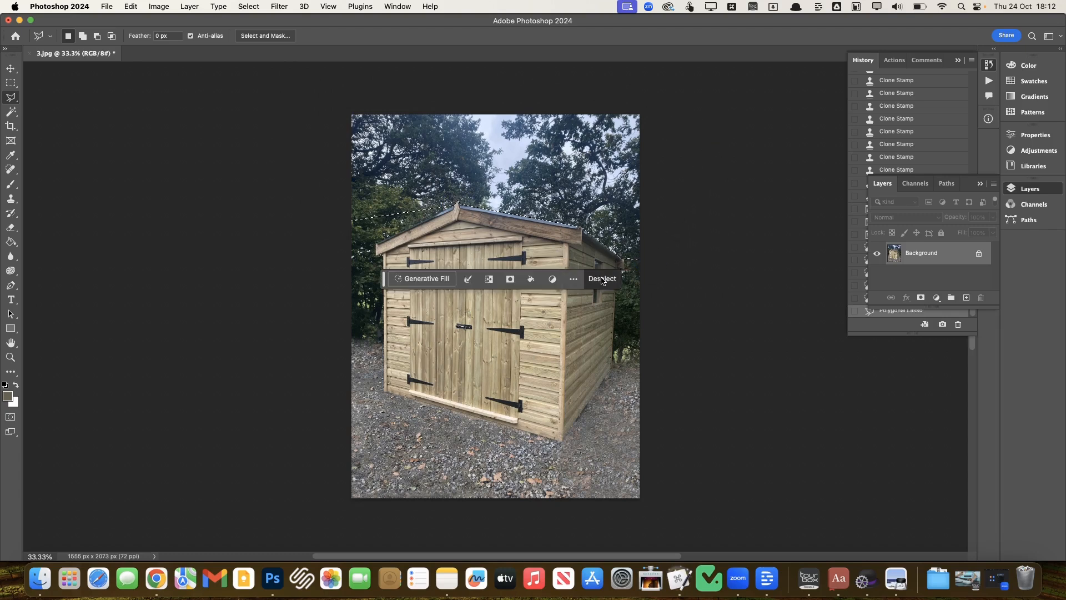
# Step: Try Generative Fill without a prompt on the selected background, view the three variations, then undo the fill and deselect
pyautogui.click(425, 278)
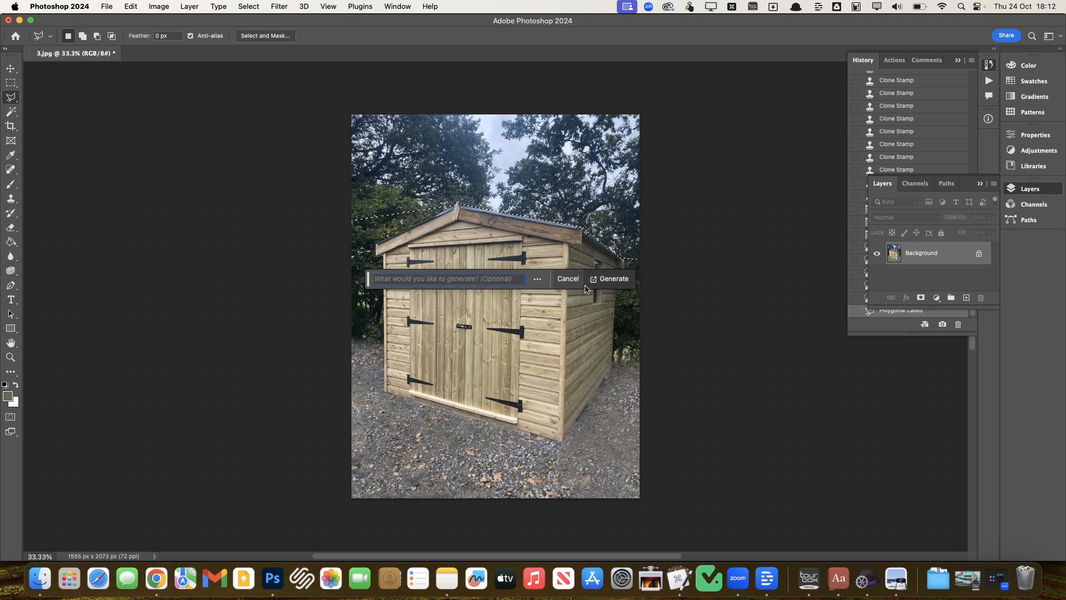
pyautogui.click(610, 279)
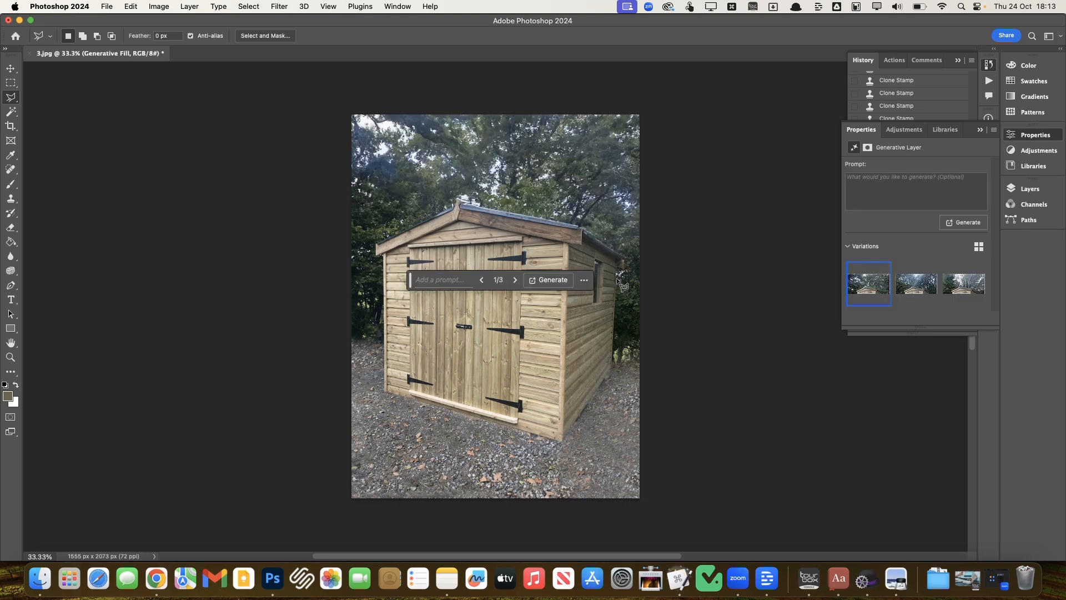
pyautogui.click(920, 288)
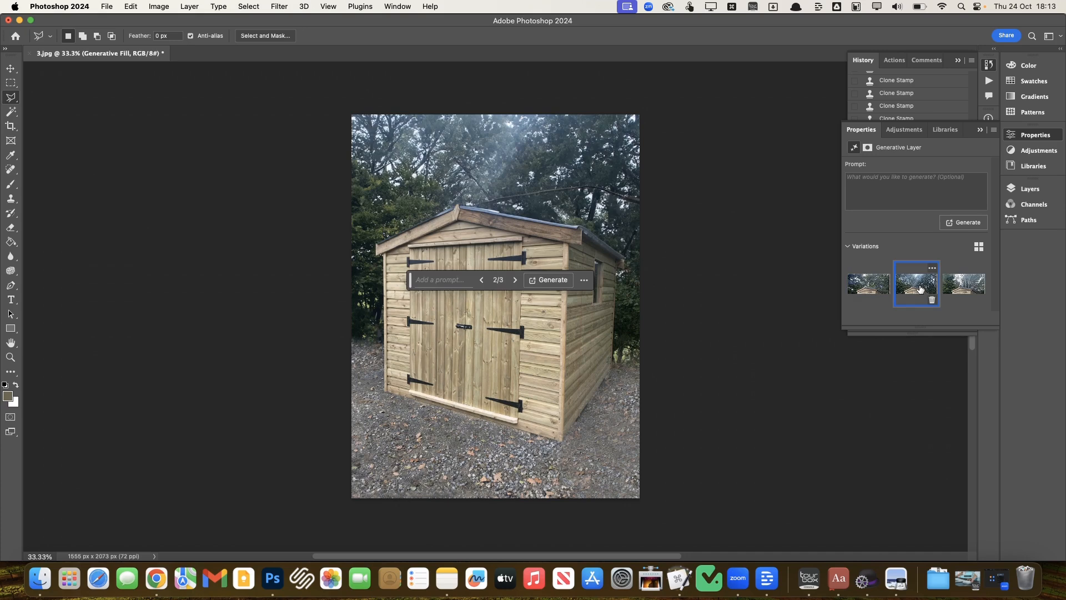
pyautogui.click(959, 284)
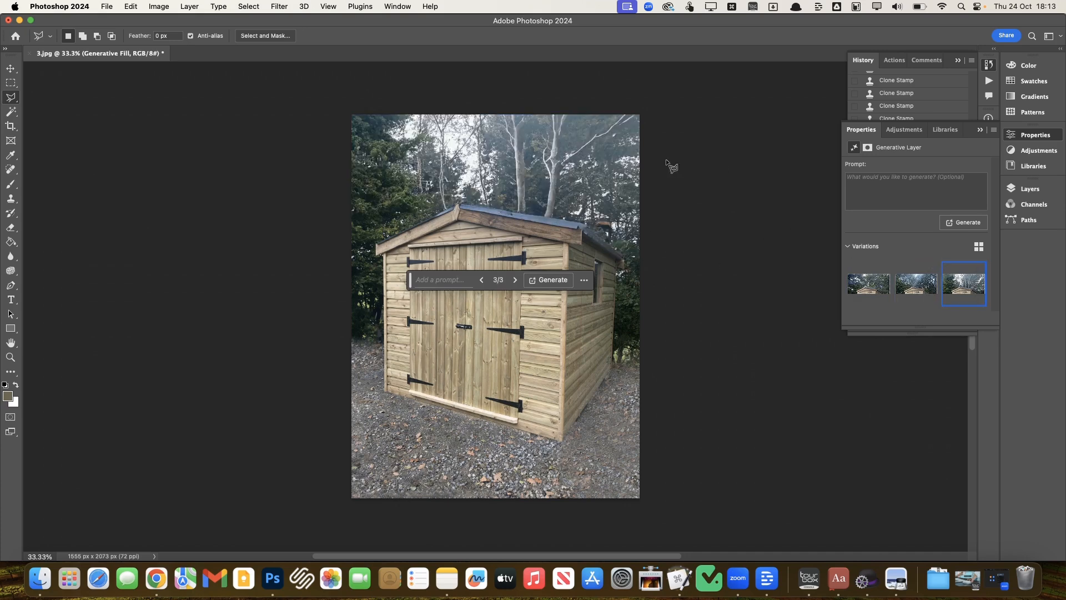
pyautogui.press('super+z')
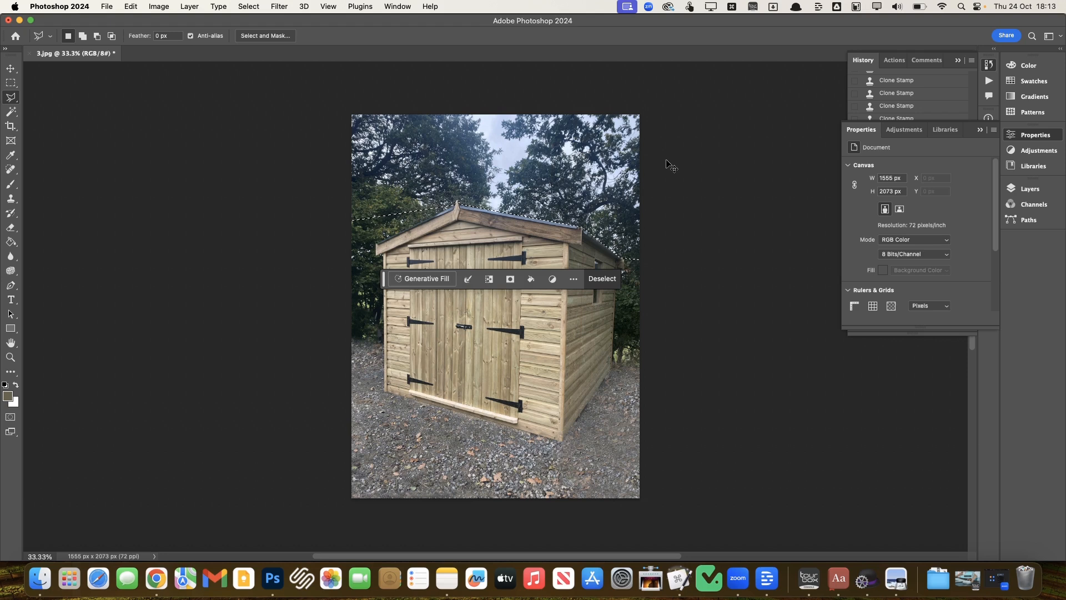
pyautogui.press('super+d')
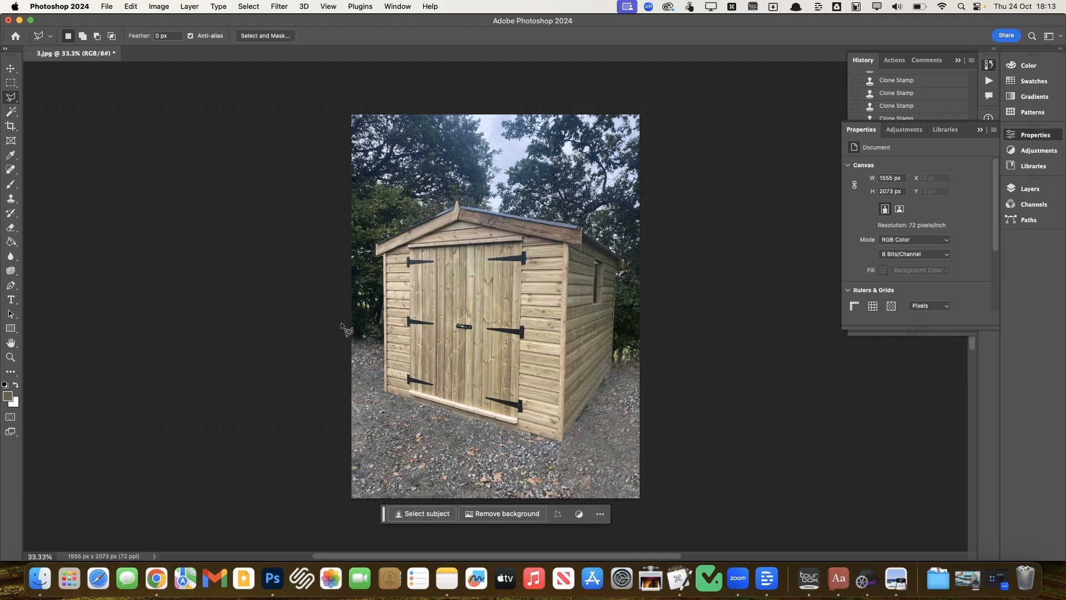
# Step: Darken the trees behind the shed with the Burn tool, using a size 300 brush and the Shadows range
pyautogui.moveTo(11, 257)
pyautogui.mouseDown()
pyautogui.moveTo(55, 279)
pyautogui.moveTo(49, 255)
pyautogui.moveTo(13, 248)
pyautogui.moveTo(13, 259)
pyautogui.moveTo(49, 252)
pyautogui.moveTo(59, 275)
pyautogui.moveTo(11, 271)
pyautogui.moveTo(52, 280)
pyautogui.mouseUp()
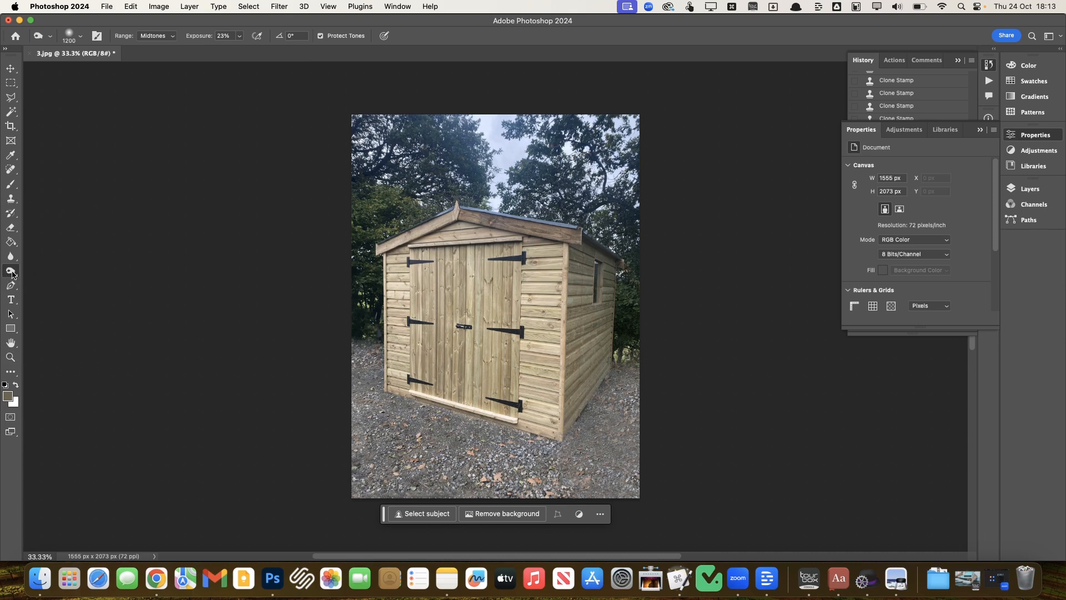
pyautogui.press('[')
pyautogui.press('[')
pyautogui.press('[')
pyautogui.press('[')
pyautogui.press('[')
pyautogui.press('[')
pyautogui.press('[')
pyautogui.press('[')
pyautogui.press('[')
pyautogui.click(156, 36)
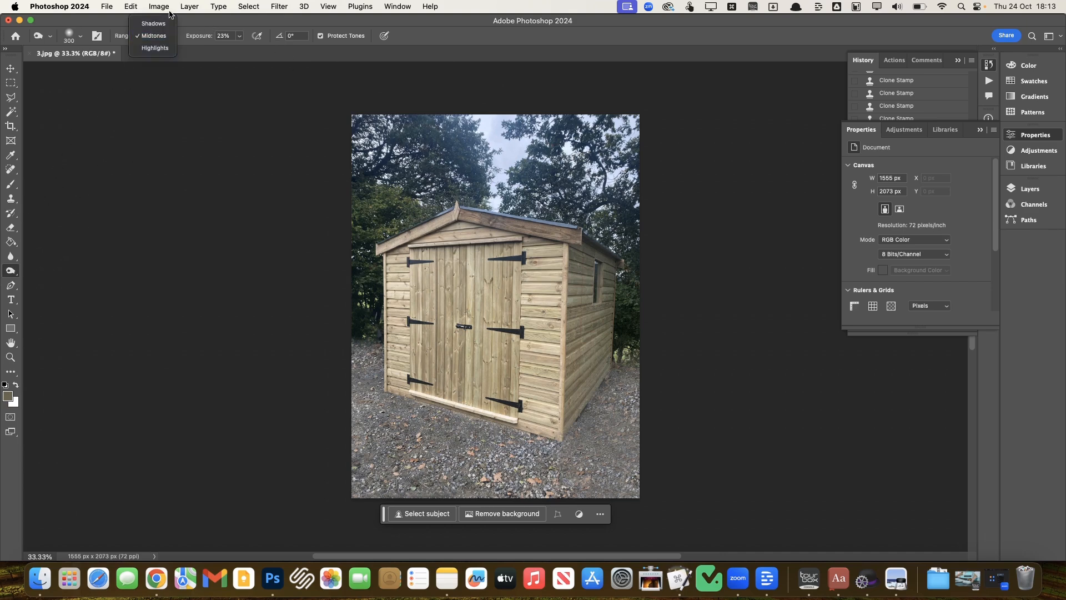
pyautogui.click(154, 23)
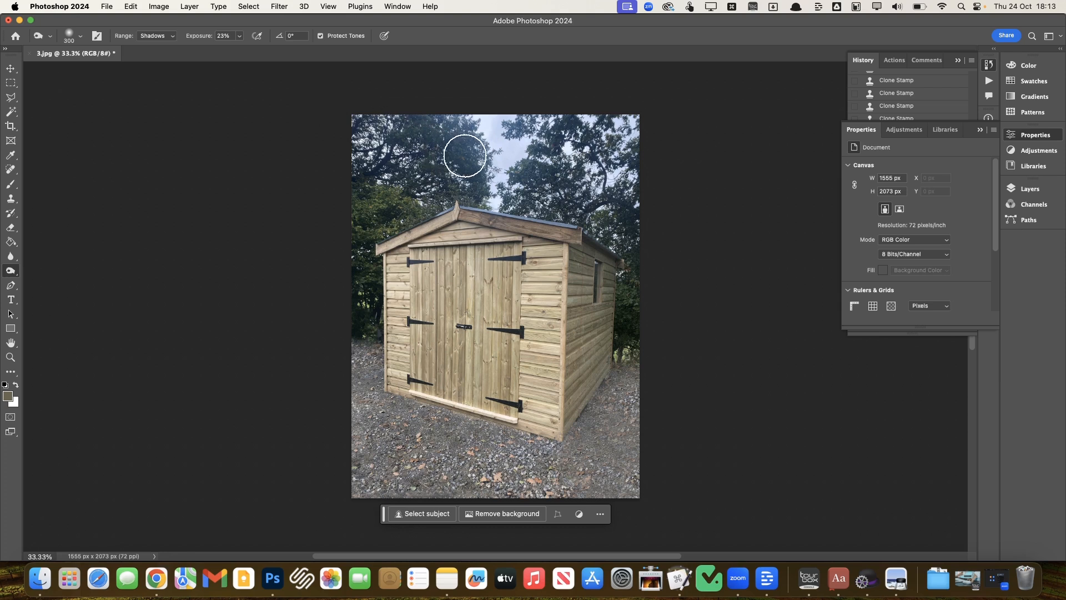
pyautogui.moveTo(455, 149)
pyautogui.mouseDown()
pyautogui.moveTo(500, 153)
pyautogui.moveTo(460, 110)
pyautogui.moveTo(448, 135)
pyautogui.moveTo(415, 123)
pyautogui.moveTo(522, 169)
pyautogui.moveTo(500, 119)
pyautogui.moveTo(552, 119)
pyautogui.mouseUp()
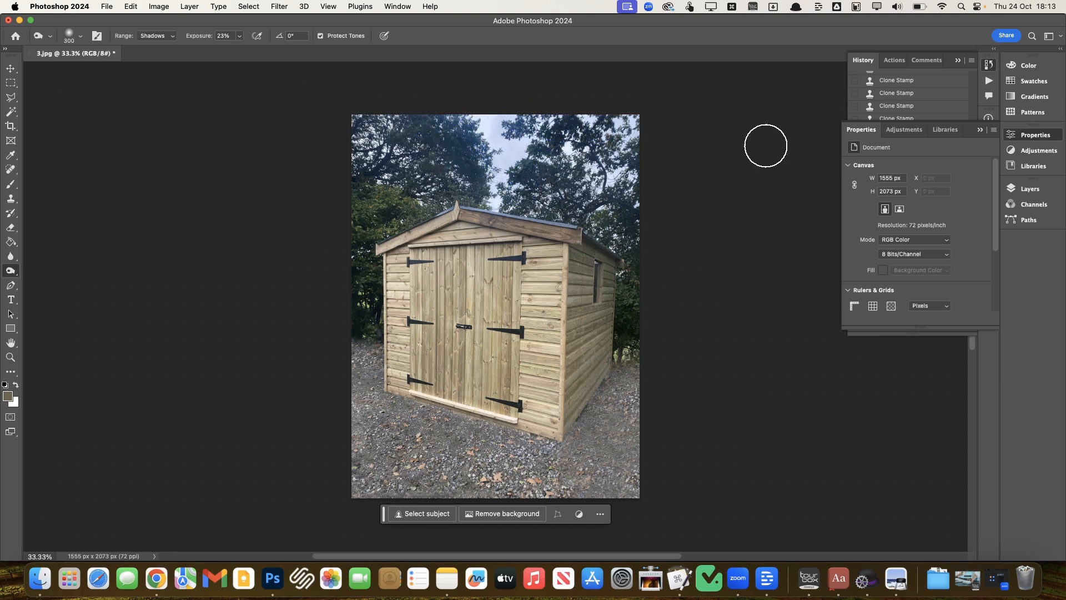
pyautogui.moveTo(508, 200)
pyautogui.mouseDown()
pyautogui.moveTo(377, 154)
pyautogui.moveTo(436, 107)
pyautogui.moveTo(466, 118)
pyautogui.moveTo(447, 167)
pyautogui.mouseUp()
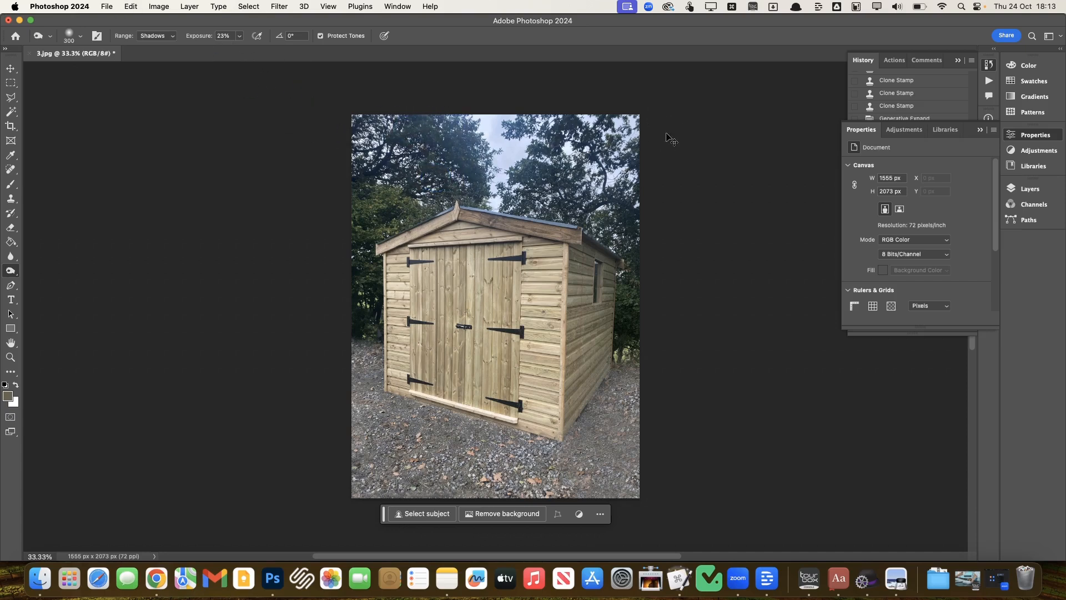
# Step: Lower the Burn tool's exposure to 11%, enlarge the brush to 800, and darken the trees above the roof
pyautogui.click(228, 37)
pyautogui.click(240, 36)
pyautogui.moveTo(240, 51); pyautogui.dragTo(233, 52)
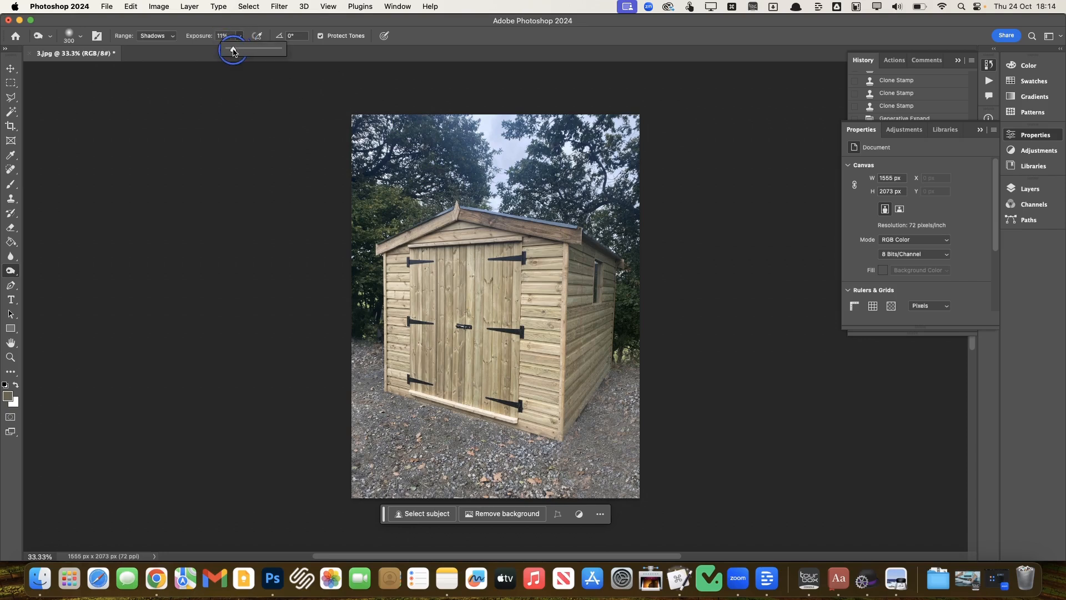
pyautogui.press(']')
pyautogui.press(']')
pyautogui.press(']')
pyautogui.press(']')
pyautogui.press(']')
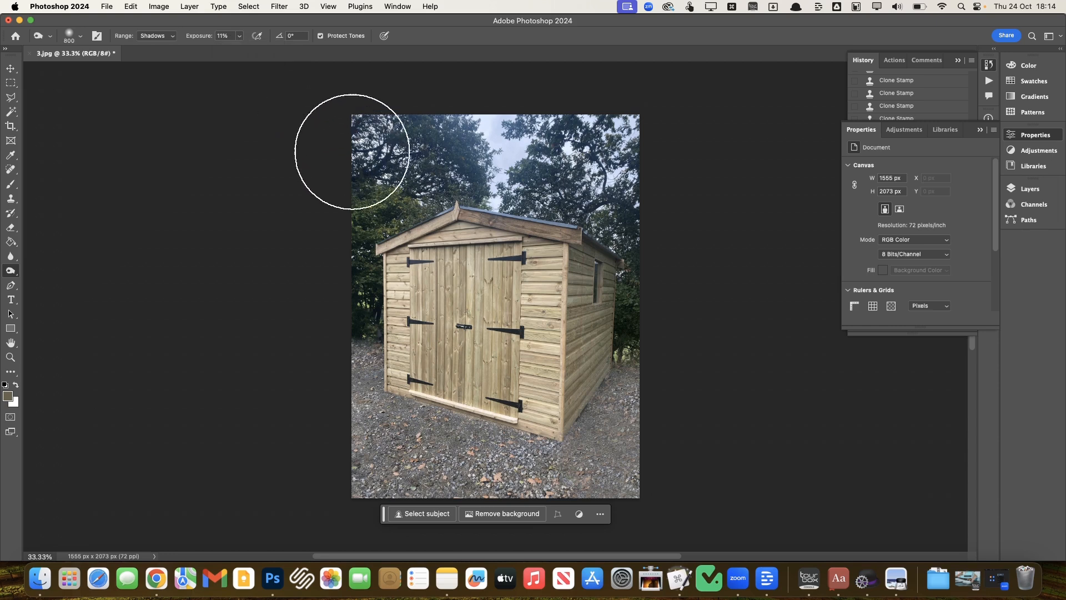
pyautogui.moveTo(530, 138)
pyautogui.mouseDown()
pyautogui.moveTo(406, 130)
pyautogui.moveTo(495, 116)
pyautogui.moveTo(650, 121)
pyautogui.moveTo(592, 139)
pyautogui.moveTo(499, 107)
pyautogui.mouseUp()
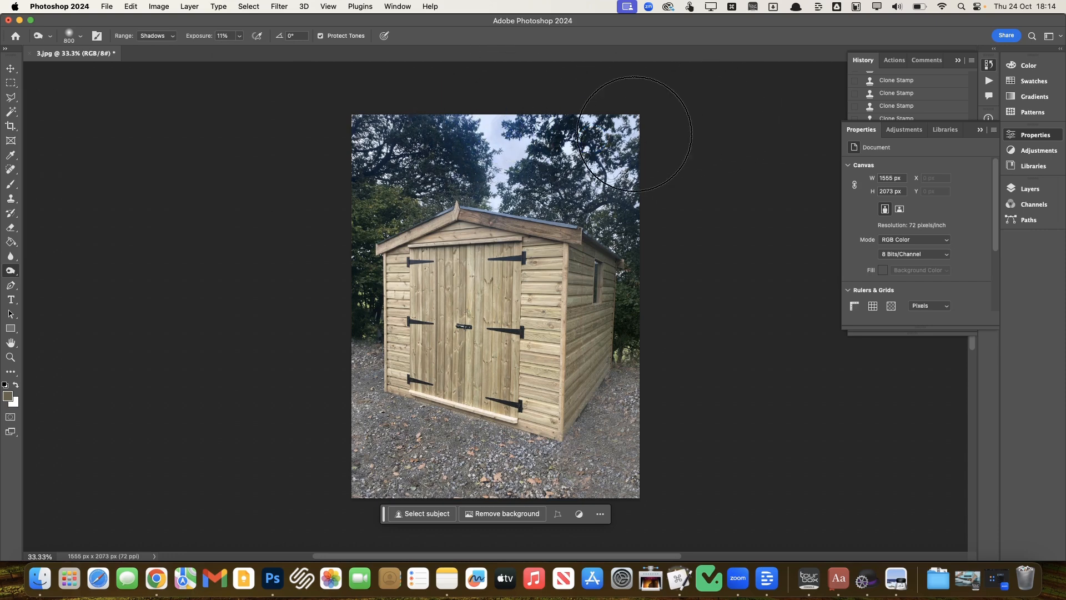
# Step: Reduce the Burn brush to 500 and darken the foliage beside the shed's side wall and the upper-left trees
pyautogui.press('[')
pyautogui.press('[')
pyautogui.press('[')
pyautogui.moveTo(633, 218); pyautogui.dragTo(621, 219)
pyautogui.moveTo(438, 164); pyautogui.dragTo(327, 163)
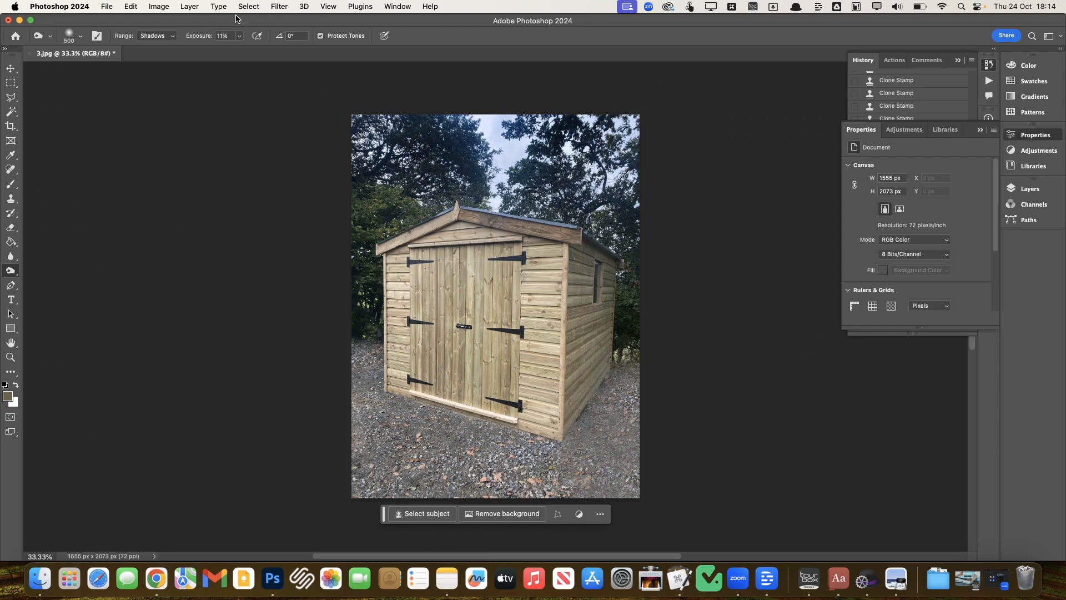
# Step: Set the Burn tool's exposure to 8% and darken the shadows across the shed and the surrounding gravel
pyautogui.click(240, 37)
pyautogui.moveTo(237, 51); pyautogui.dragTo(235, 51)
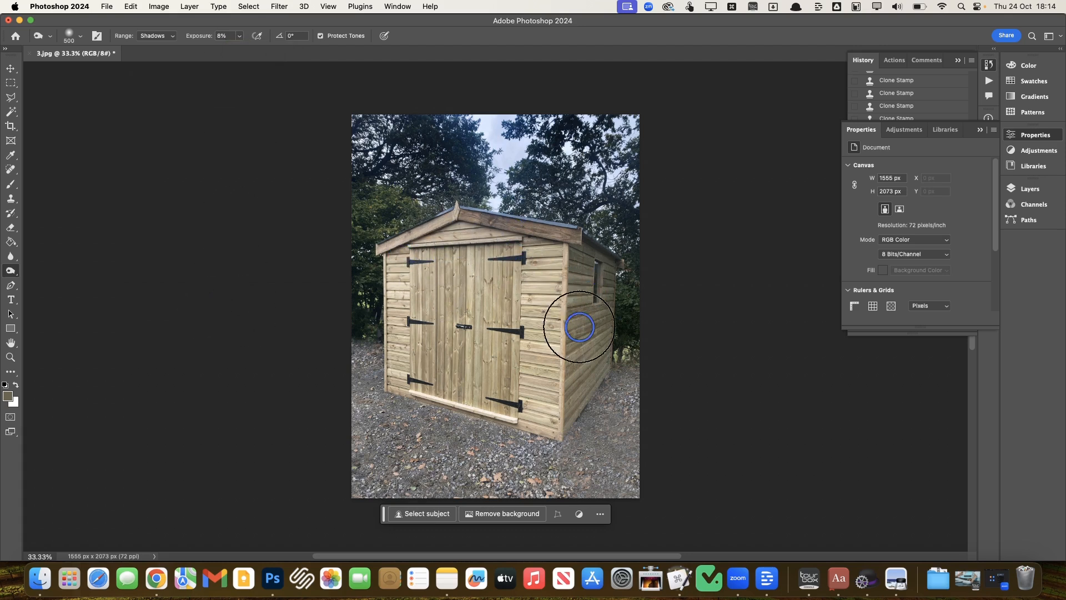
pyautogui.moveTo(492, 393)
pyautogui.mouseDown()
pyautogui.moveTo(403, 365)
pyautogui.moveTo(401, 253)
pyautogui.moveTo(505, 243)
pyautogui.moveTo(462, 318)
pyautogui.moveTo(438, 213)
pyautogui.moveTo(575, 261)
pyautogui.moveTo(629, 263)
pyautogui.moveTo(541, 229)
pyautogui.moveTo(764, 264)
pyautogui.mouseUp()
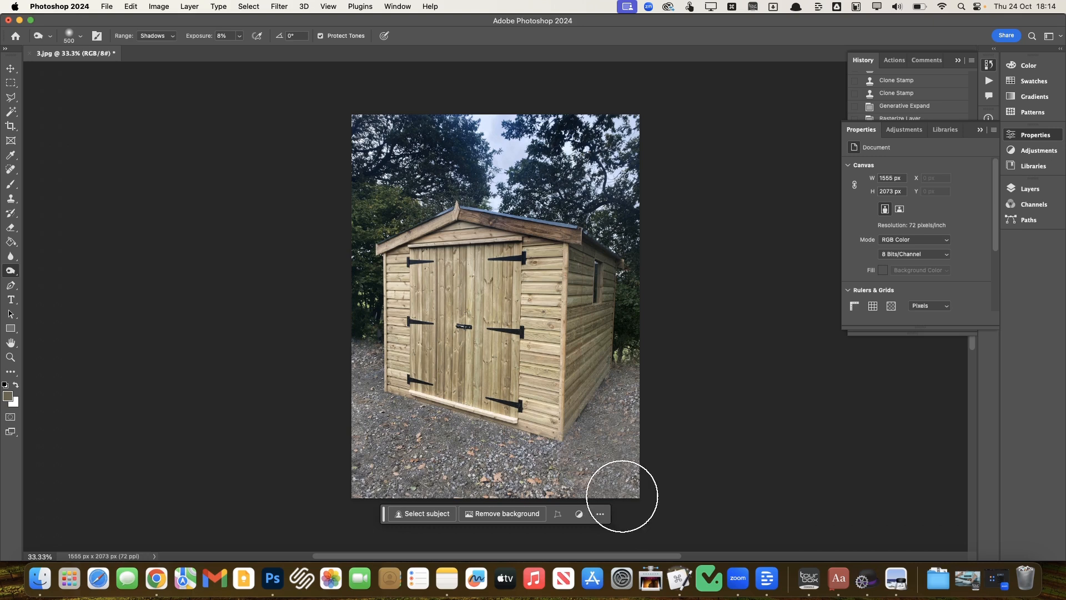
pyautogui.moveTo(501, 481)
pyautogui.mouseDown()
pyautogui.moveTo(375, 483)
pyautogui.moveTo(328, 402)
pyautogui.mouseUp()
pyautogui.moveTo(637, 412); pyautogui.dragTo(698, 265)
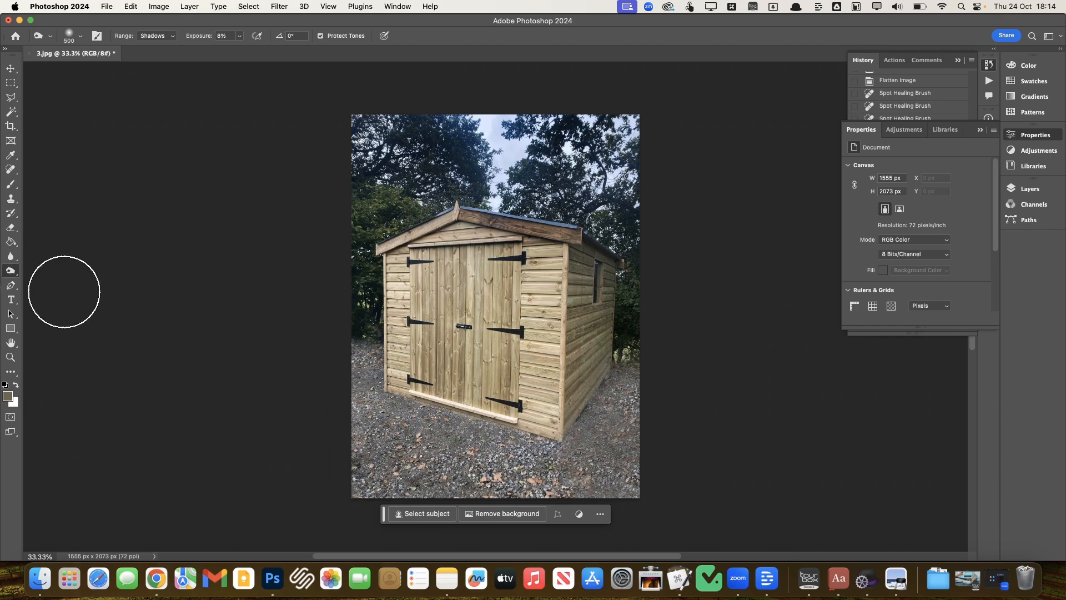
# Step: Saturate the trees and sky above the shed with the Sponge tool in Saturate mode at 10% flow
pyautogui.click(11, 271)
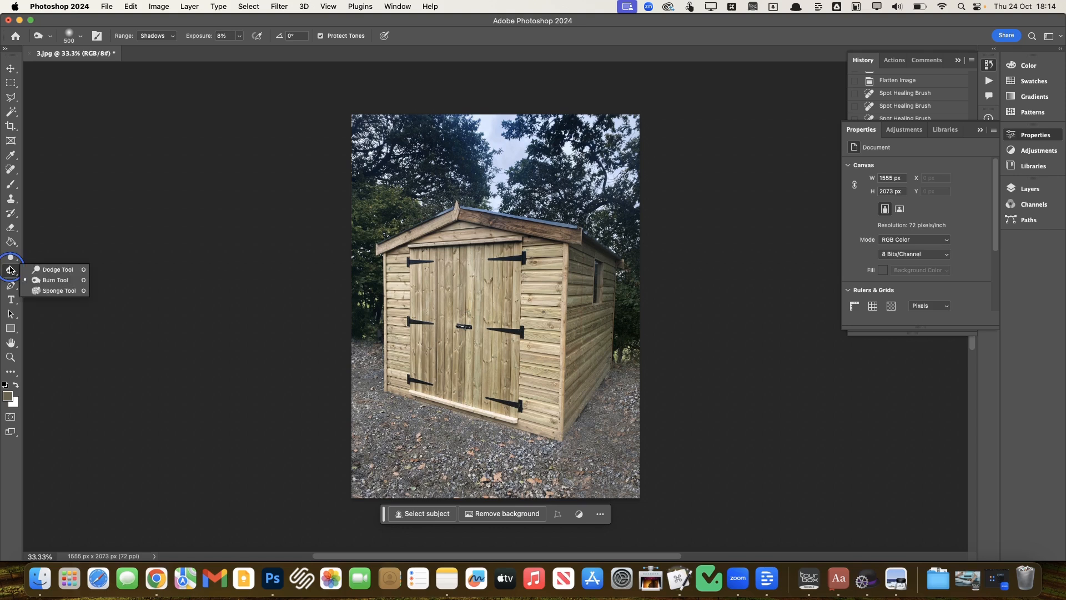
pyautogui.click(48, 293)
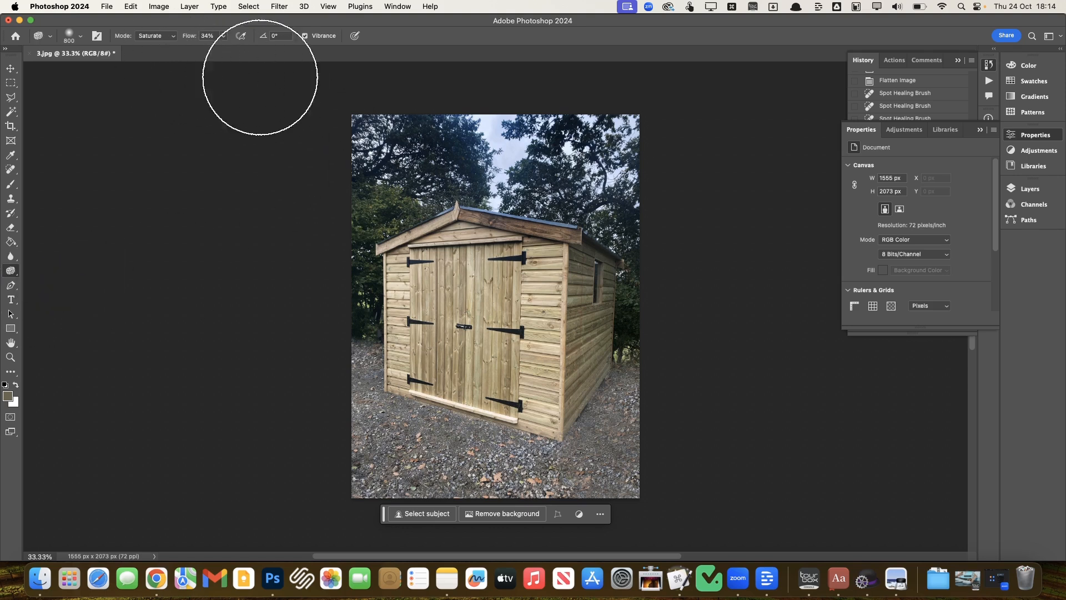
pyautogui.click(223, 36)
pyautogui.moveTo(221, 48); pyautogui.dragTo(212, 49)
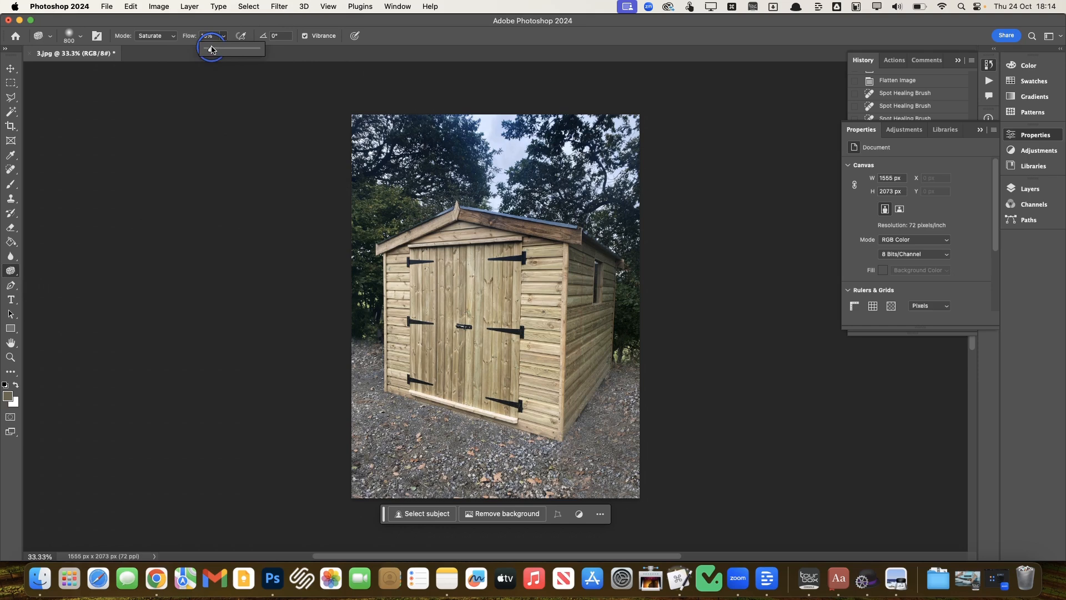
pyautogui.click(195, 245)
pyautogui.moveTo(401, 141)
pyautogui.mouseDown()
pyautogui.moveTo(366, 152)
pyautogui.moveTo(497, 111)
pyautogui.moveTo(485, 114)
pyautogui.moveTo(578, 129)
pyautogui.mouseUp()
pyautogui.click(656, 143)
pyautogui.click(672, 178)
pyautogui.click(373, 97)
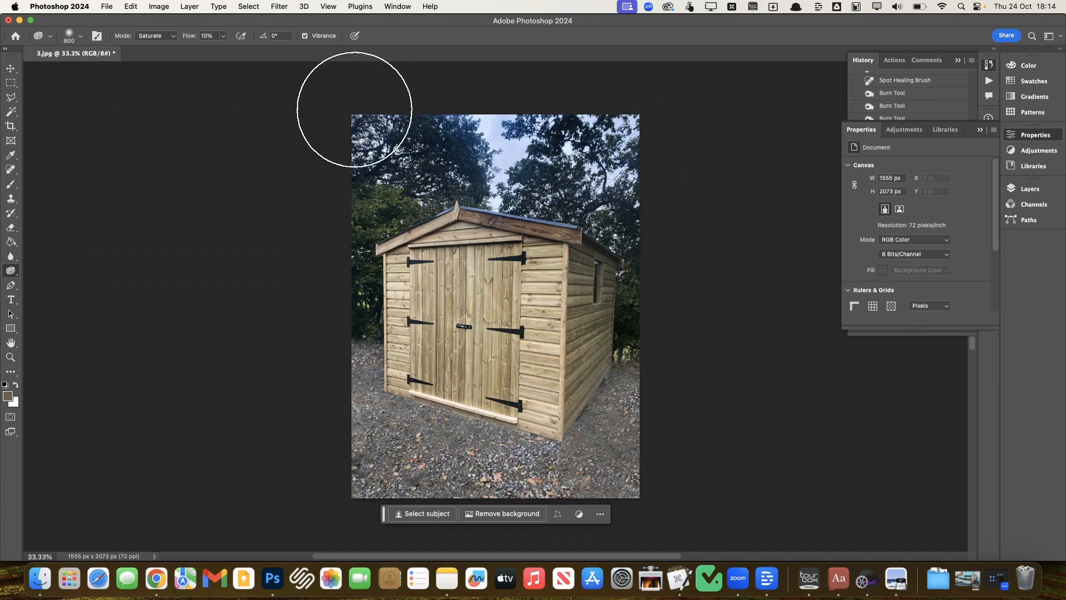
# Step: Saturate the hedge and trees along the left and right edges of the photo with the Sponge tool
pyautogui.click(336, 331)
pyautogui.moveTo(336, 331)
pyautogui.mouseDown()
pyautogui.moveTo(620, 357)
pyautogui.moveTo(374, 341)
pyautogui.moveTo(331, 192)
pyautogui.mouseUp()
pyautogui.moveTo(338, 265); pyautogui.dragTo(349, 116)
pyautogui.moveTo(657, 311)
pyautogui.mouseDown()
pyautogui.moveTo(658, 116)
pyautogui.moveTo(646, 189)
pyautogui.moveTo(658, 113)
pyautogui.mouseUp()
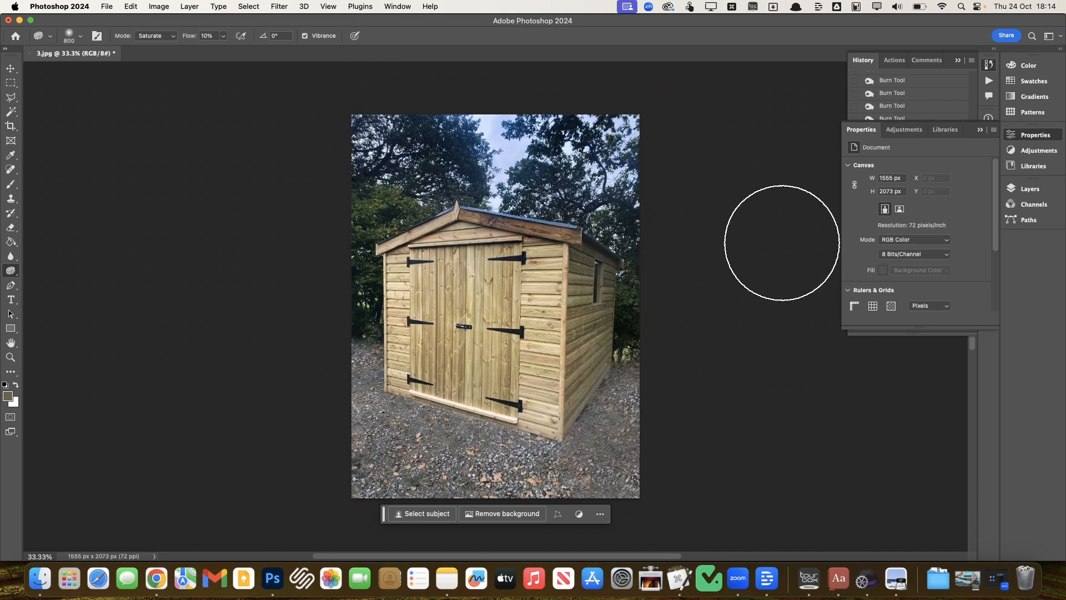
# Step: Saturate the gravel in front of the shed, the lower shed walls and the ground beside them with the Sponge tool
pyautogui.moveTo(373, 465); pyautogui.dragTo(633, 462)
pyautogui.moveTo(314, 341)
pyautogui.mouseDown()
pyautogui.moveTo(346, 445)
pyautogui.moveTo(743, 442)
pyautogui.mouseUp()
pyautogui.moveTo(654, 353); pyautogui.dragTo(662, 415)
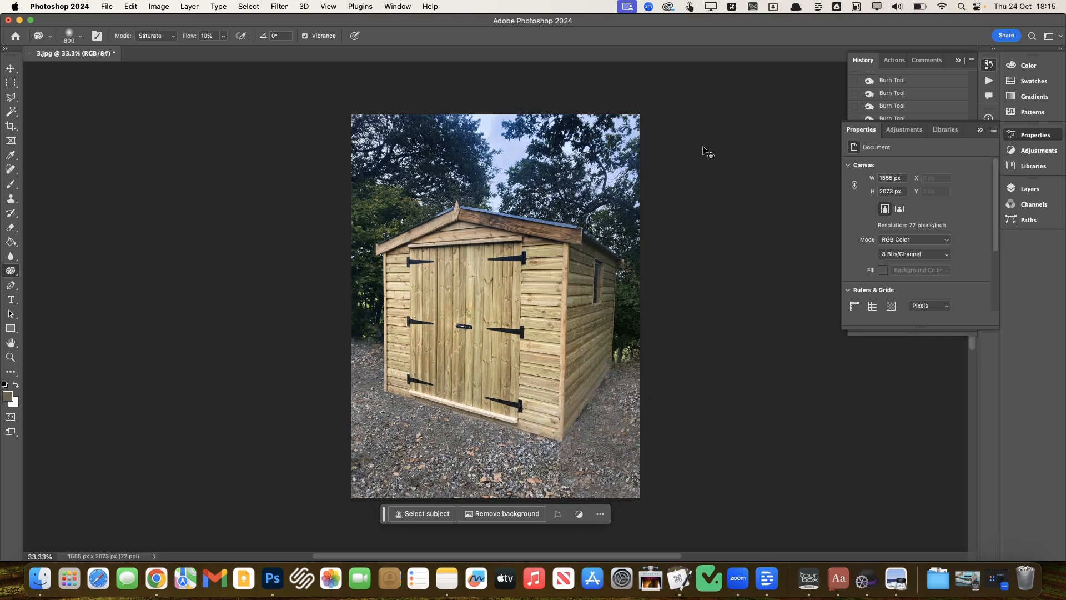
pyautogui.press('super+plus')
pyautogui.press('super+plus')
pyautogui.press('super+minus')
pyautogui.press('super+minus')
pyautogui.press('super+minus')
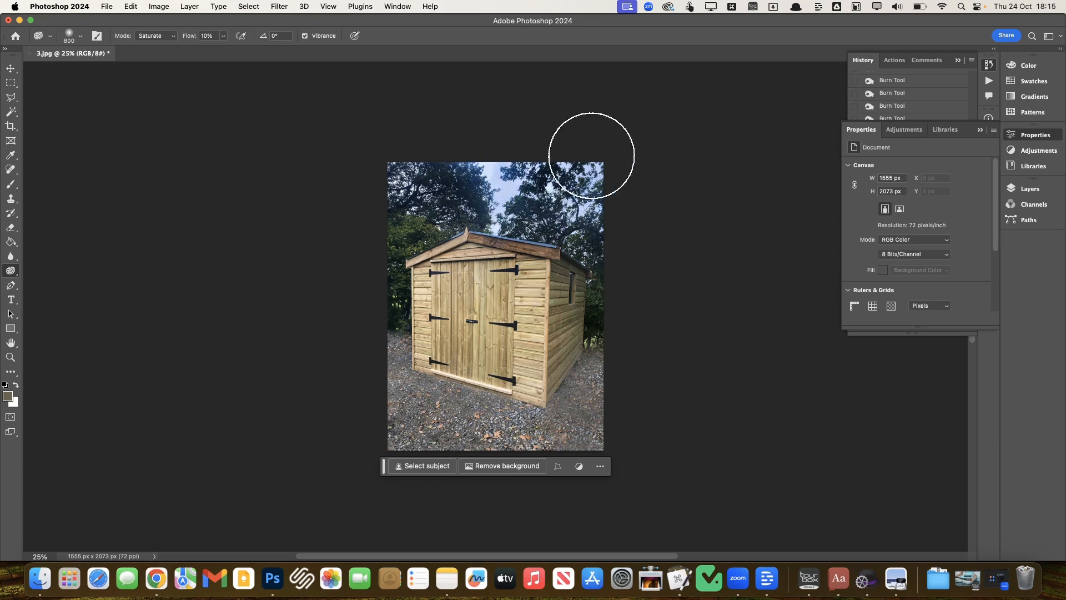
pyautogui.click(8, 67)
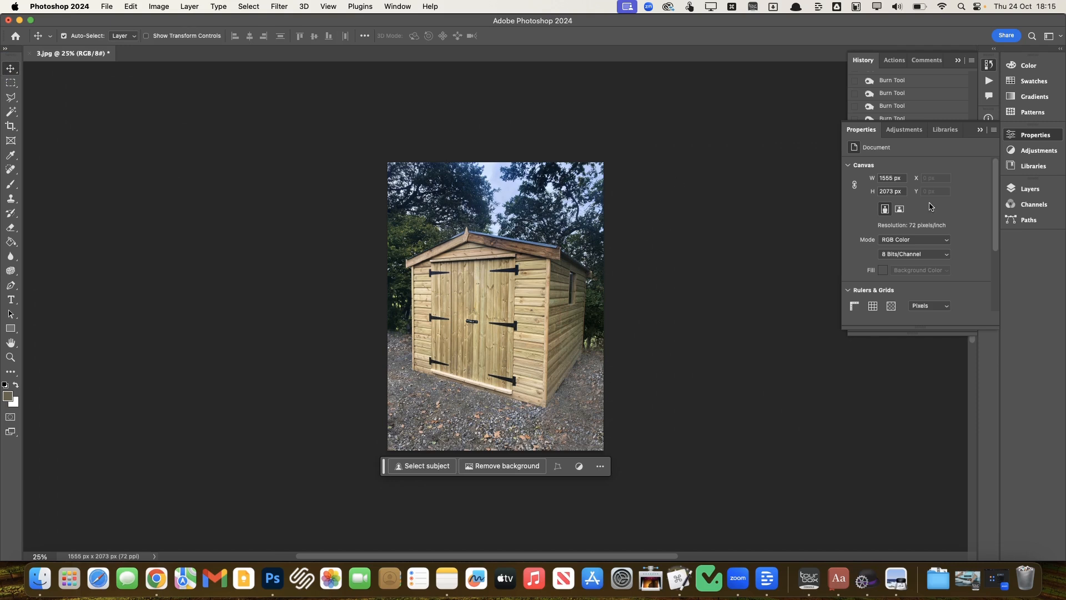
# Step: Compare the retouched photo with the original by reverting to the 3.jpg history snapshot and restoring the latest Sponge Tool state
pyautogui.click(1030, 189)
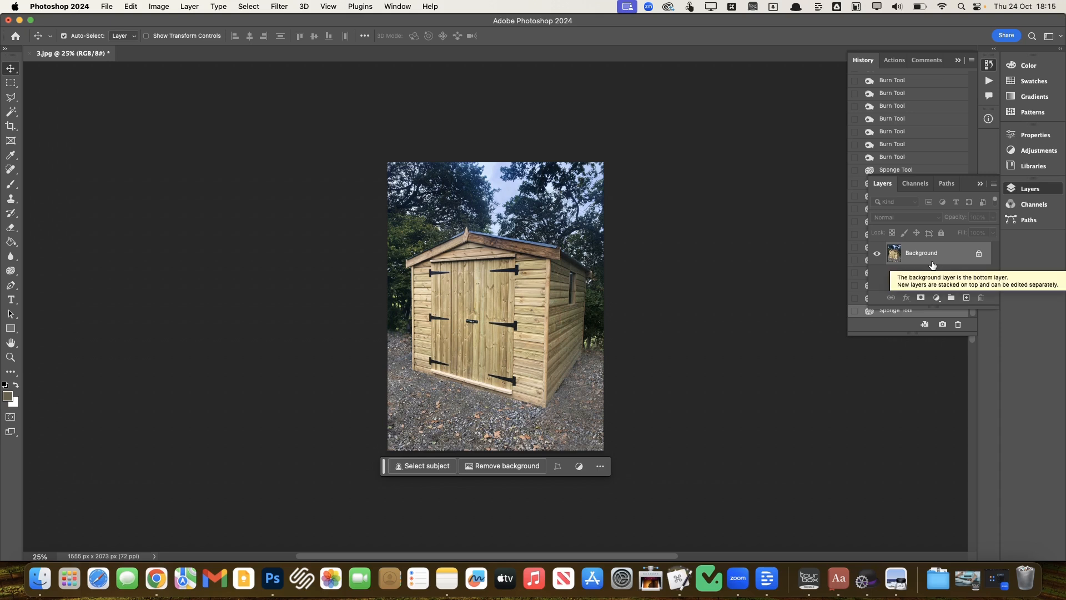
pyautogui.scroll(10, 932, 125)
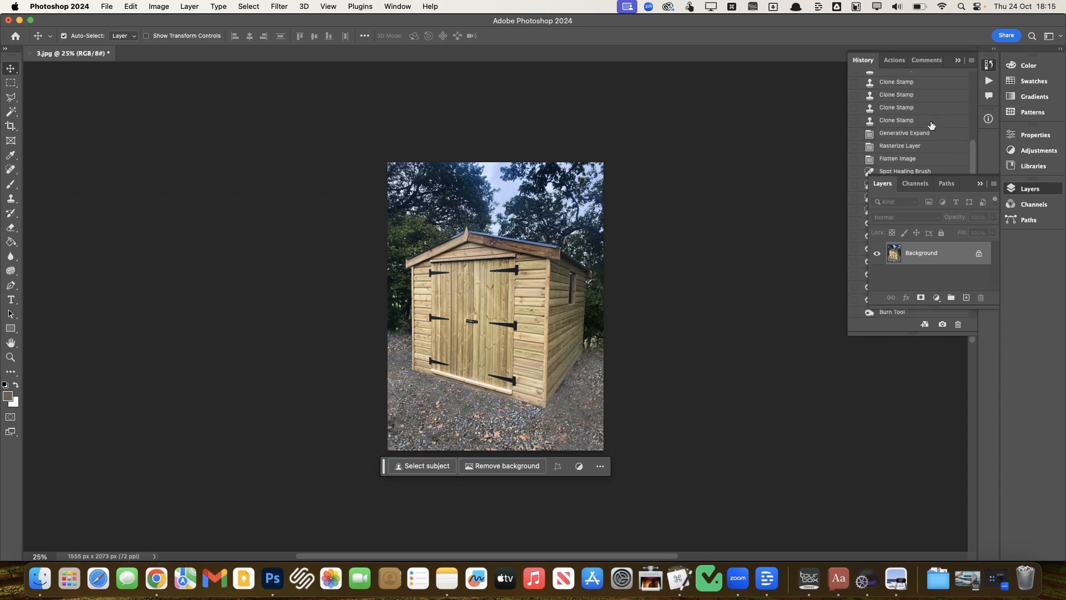
pyautogui.click(980, 185)
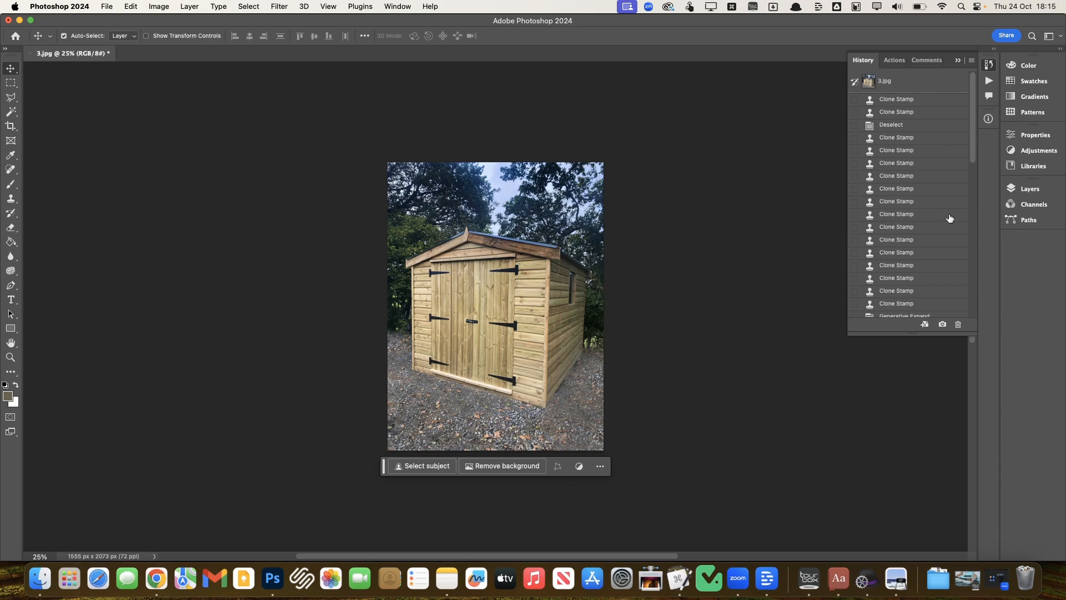
pyautogui.click(913, 84)
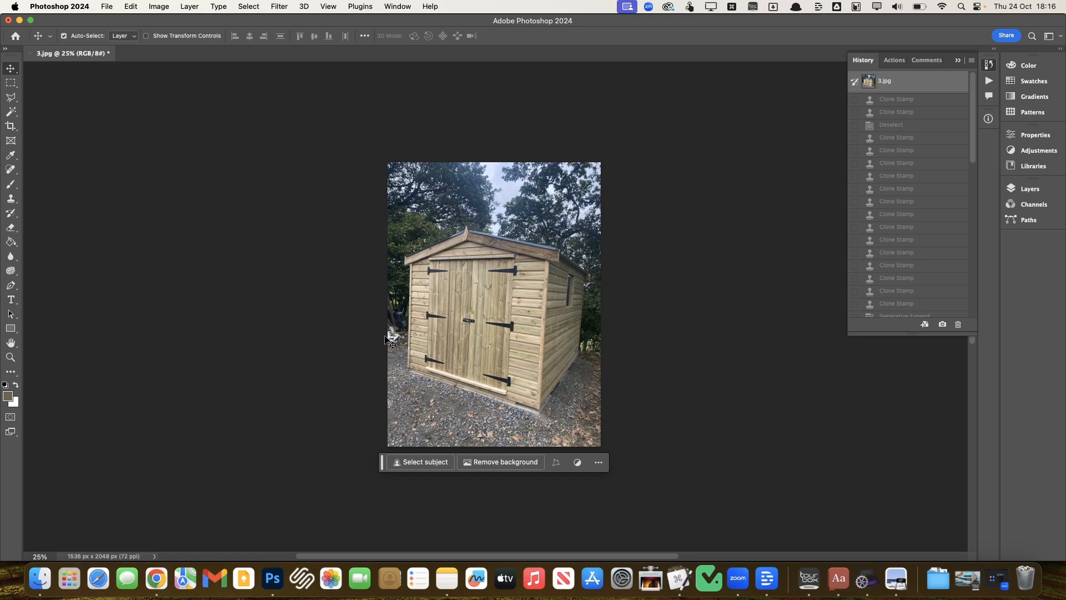
pyautogui.scroll(-10, 950, 268)
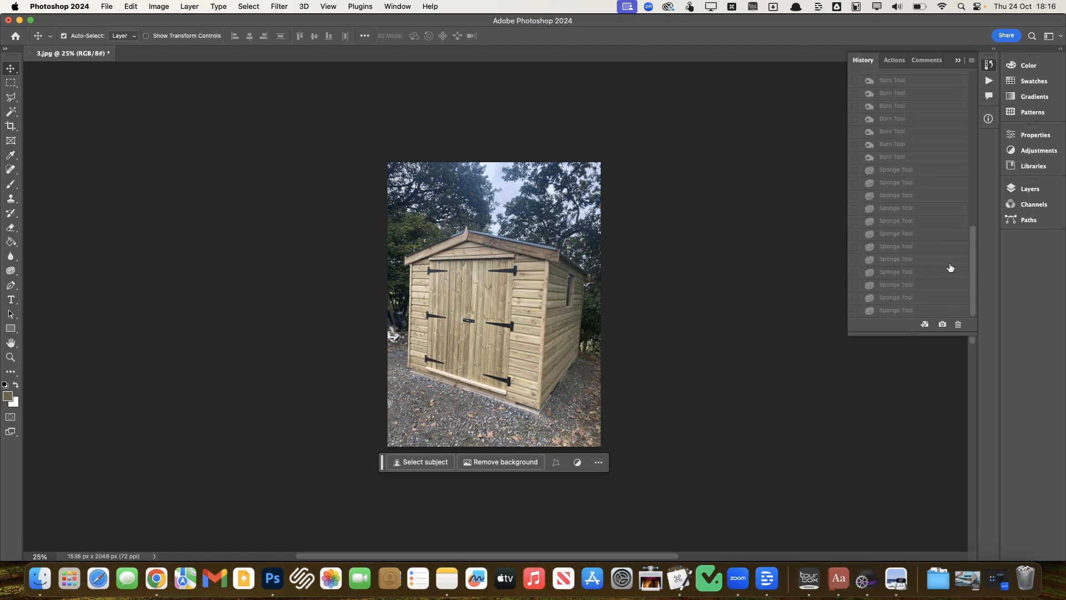
pyautogui.click(912, 309)
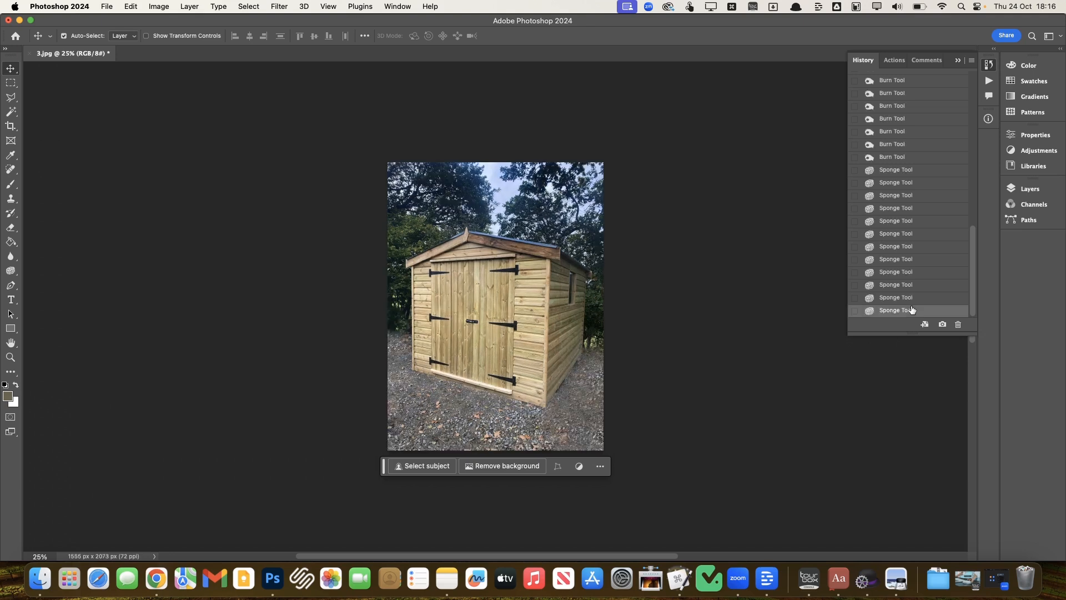